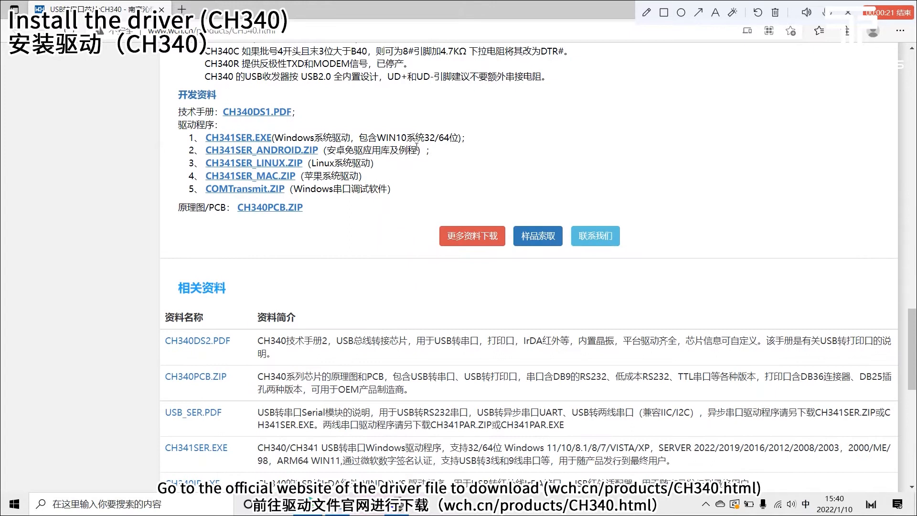
Step: Review the CH340 driver download list on the WCH product page and close the browser
drag(407, 195, 162, 126)
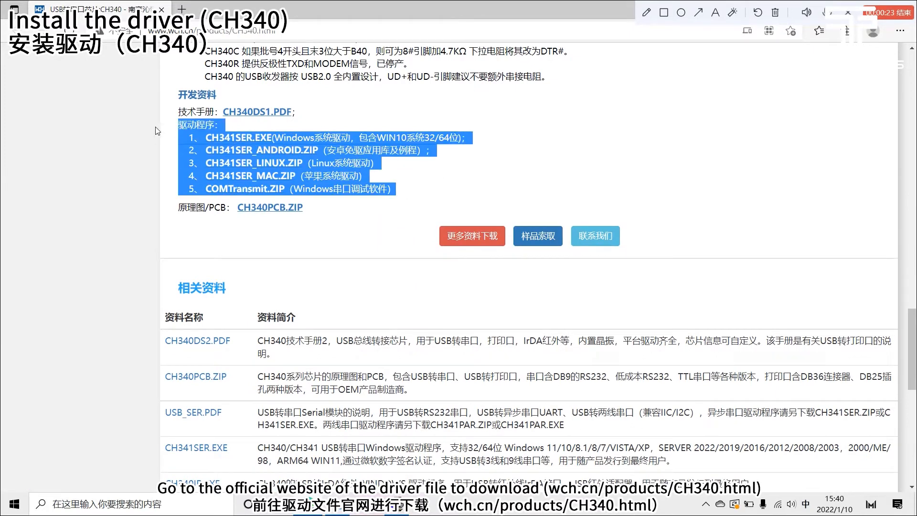
click(420, 179)
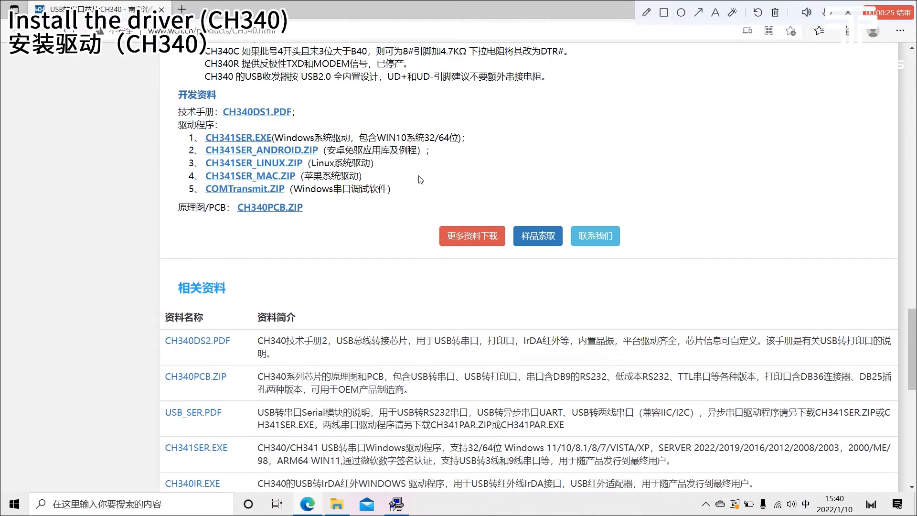
drag(604, 7, 507, 67)
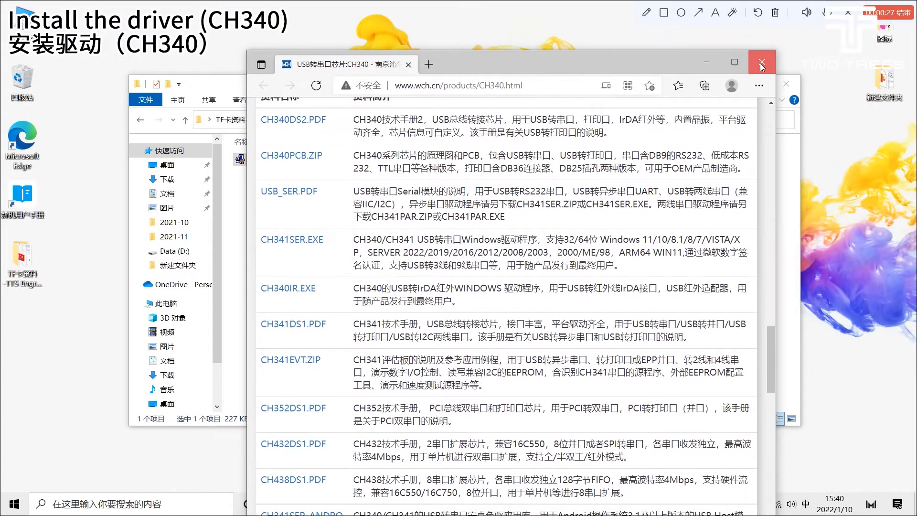
click(762, 64)
click(632, 188)
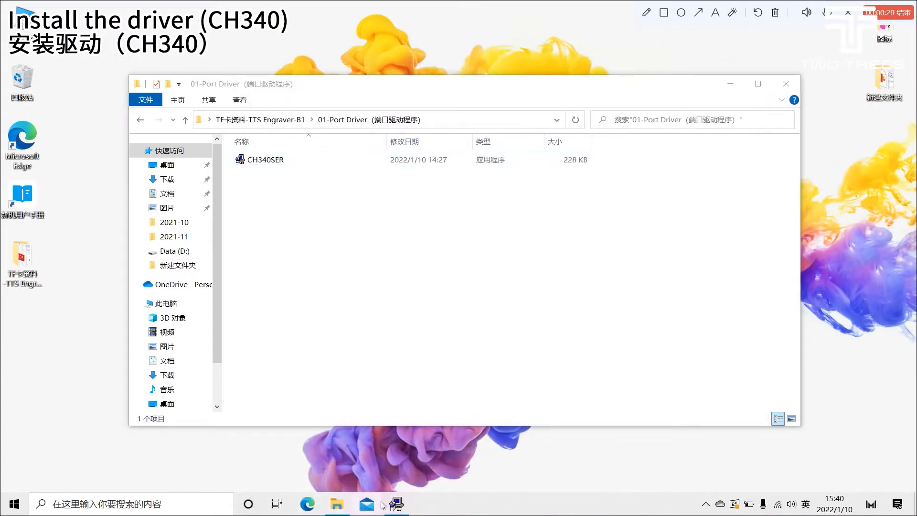
Step: Install the CH341SER.INF driver from the open driver setup window, close it and return to the TTS Engraver-B1 folder
click(397, 505)
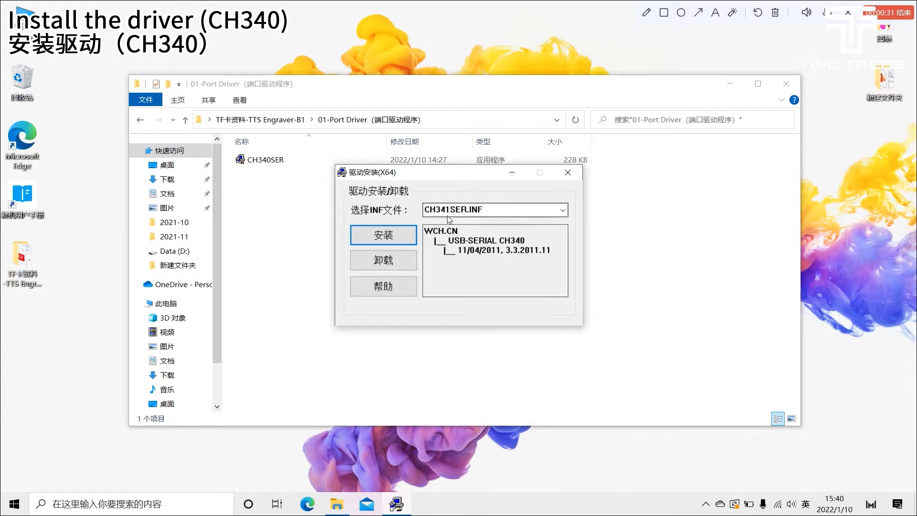
click(563, 210)
click(563, 211)
click(382, 236)
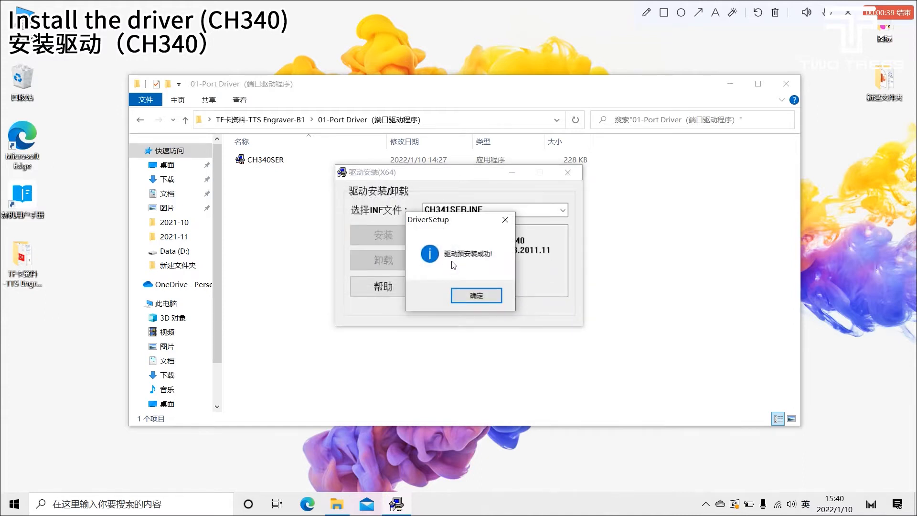
click(484, 297)
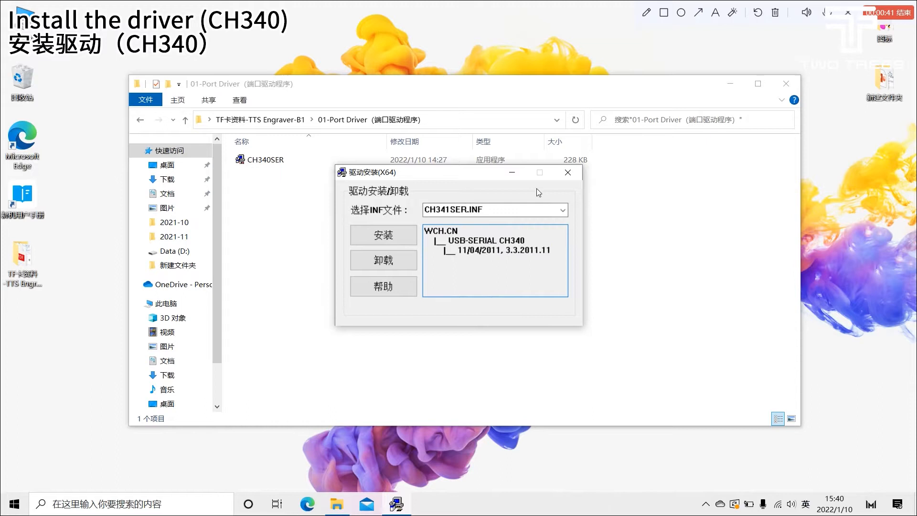
click(573, 177)
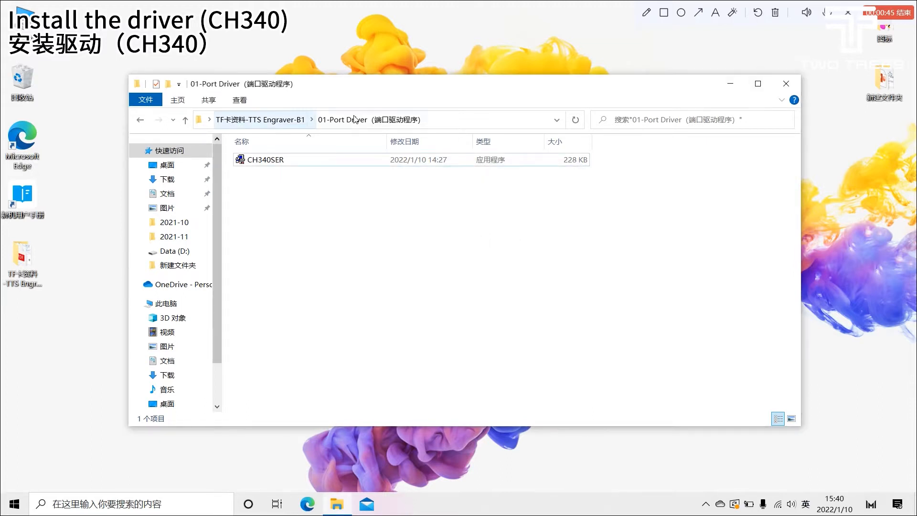
click(293, 120)
click(364, 343)
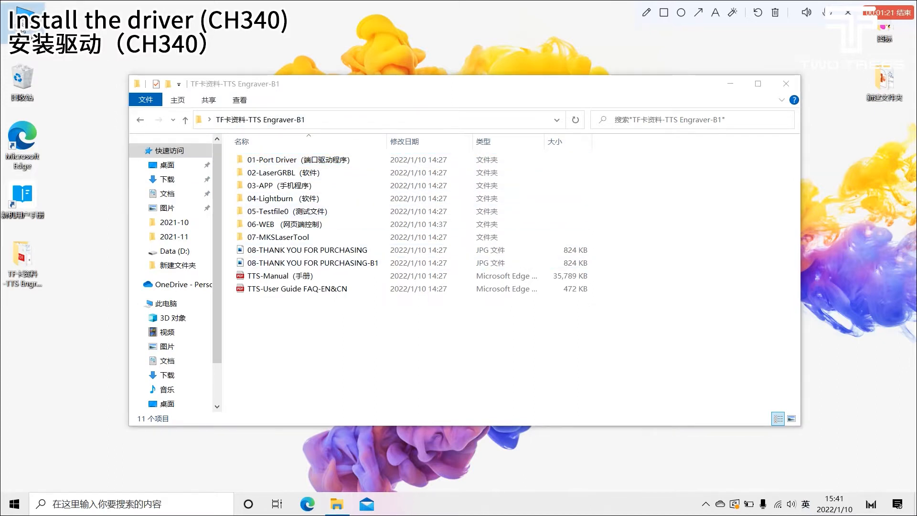
Step: Check the COM and LPT ports in Device Manager for the USB-SERIAL CH340 device and close Computer Management
right_click(22, 30)
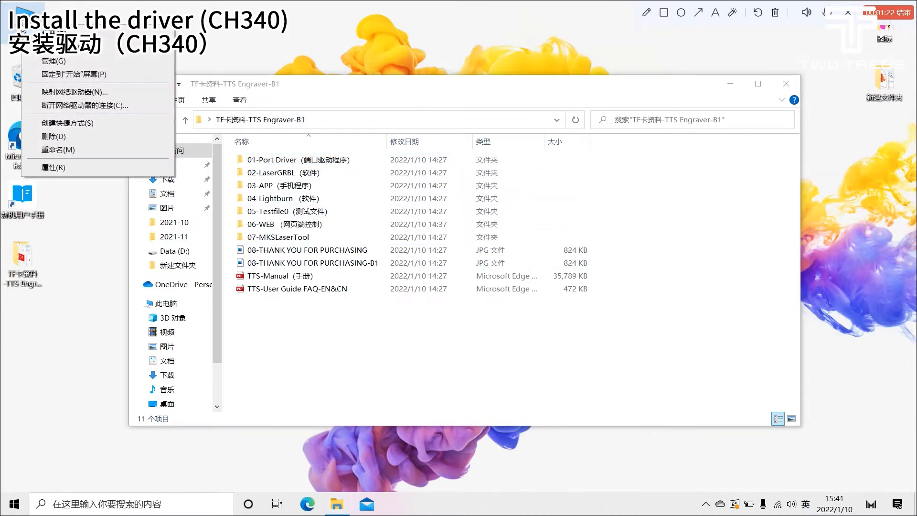
click(92, 63)
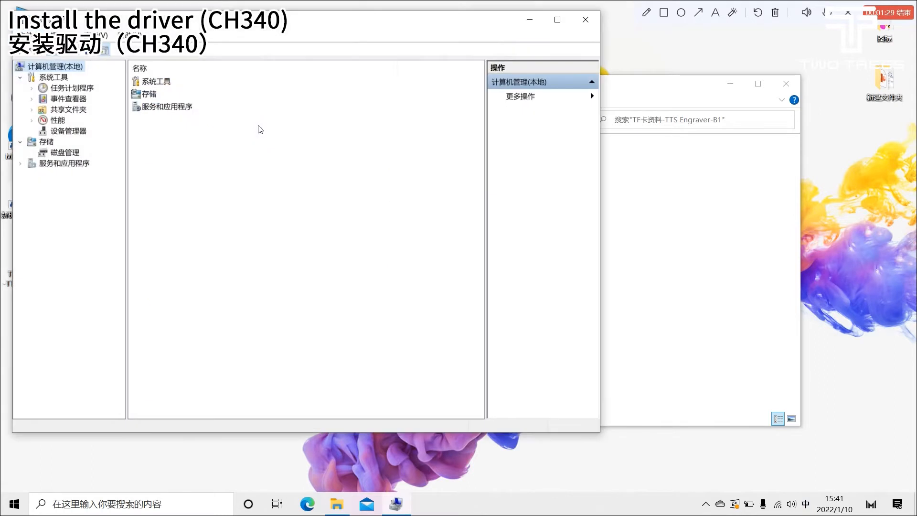
click(78, 134)
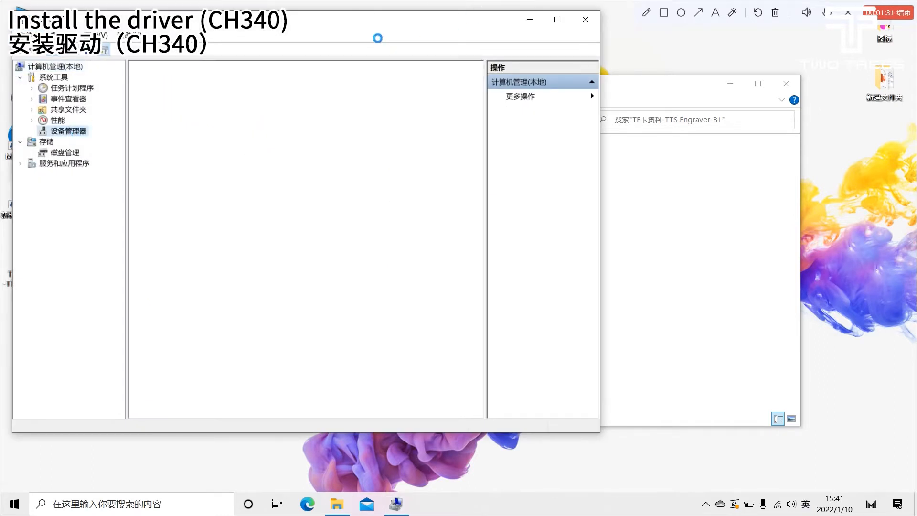
drag(356, 25, 424, 69)
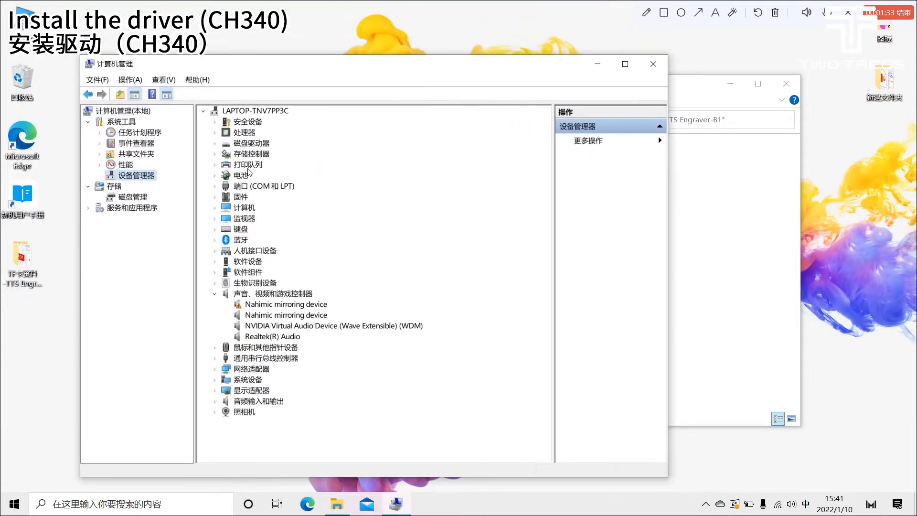
click(214, 186)
click(301, 198)
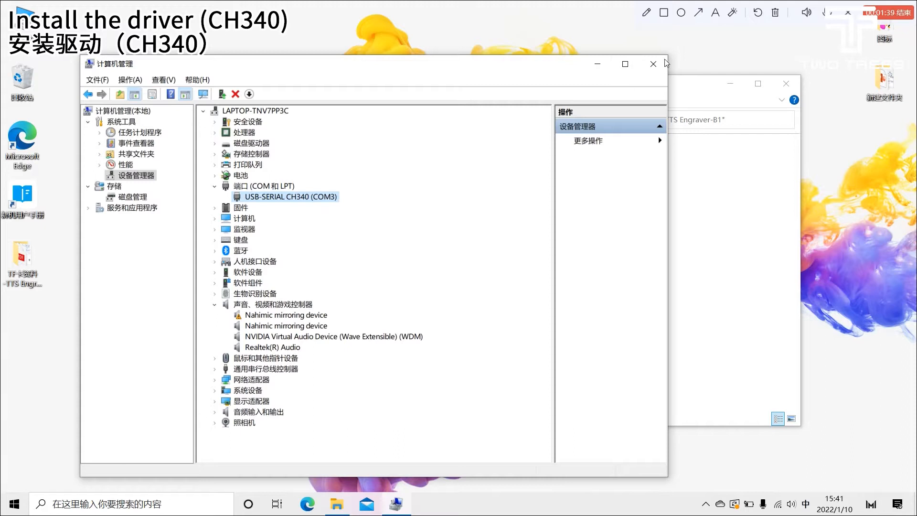
click(654, 63)
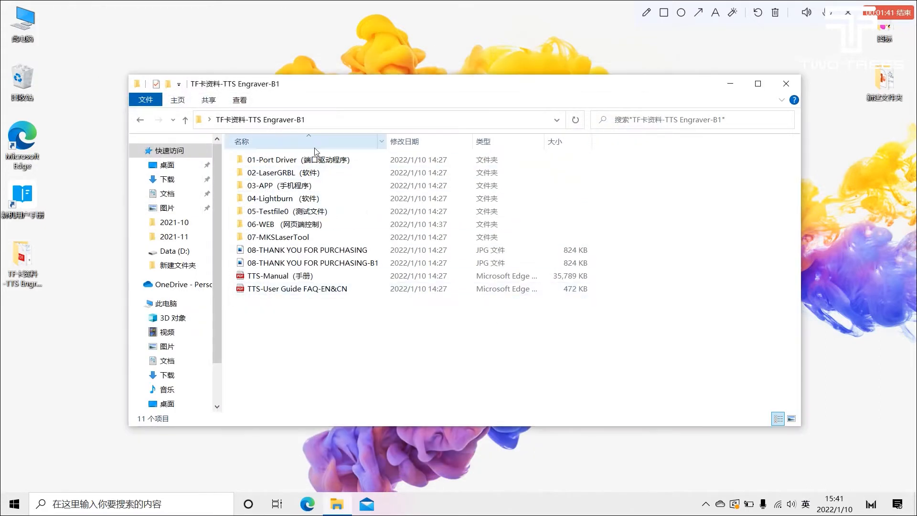
Step: Run the install application from the laserGRBL 4.4.1 folder inside 02-LaserGRBL
double_click(308, 174)
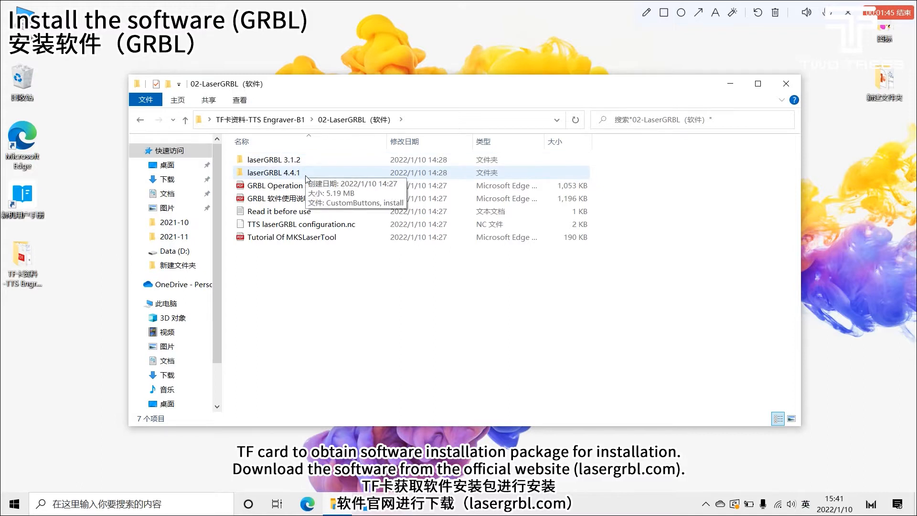
click(308, 172)
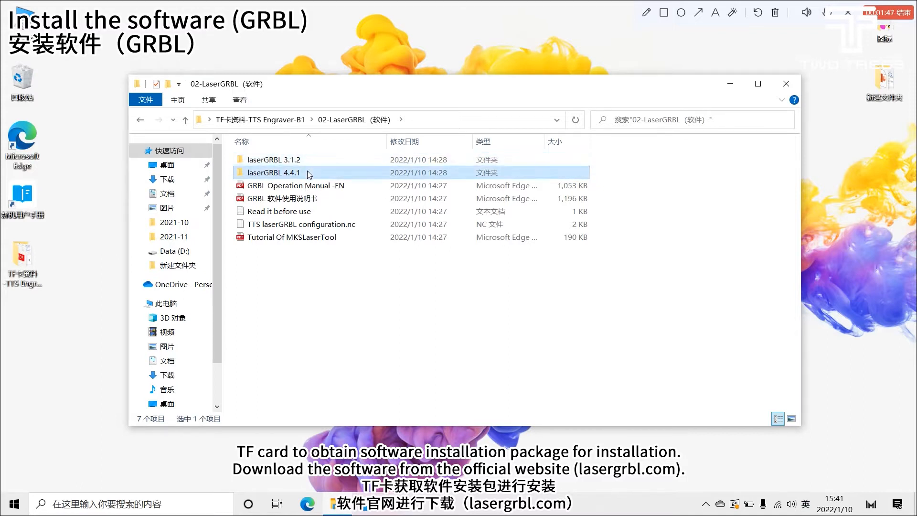
click(310, 185)
click(312, 198)
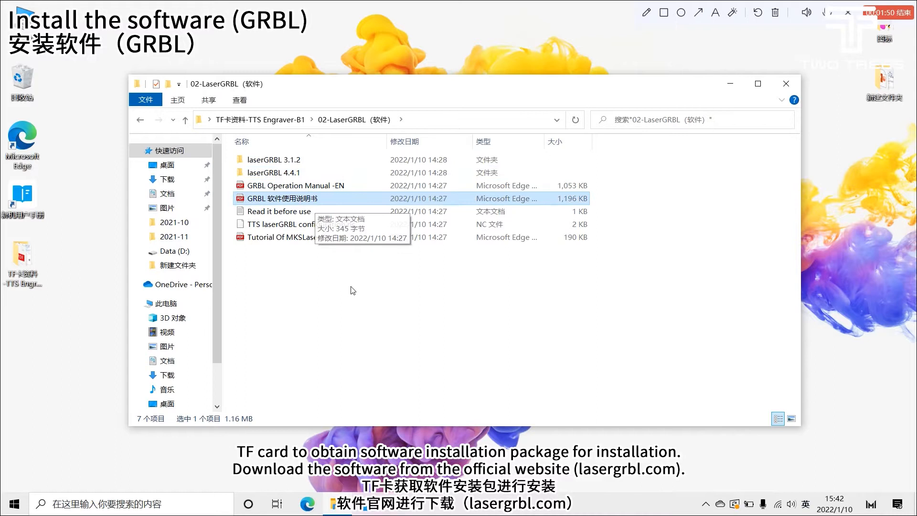
double_click(286, 172)
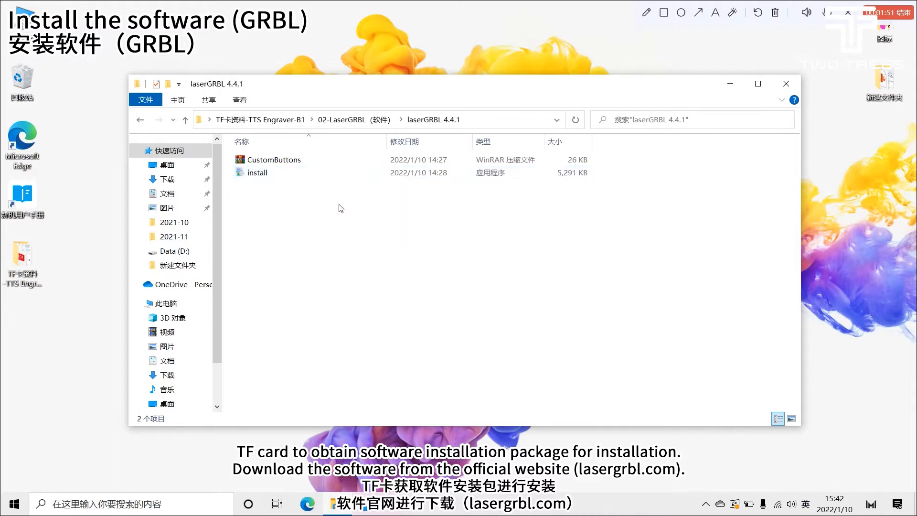
double_click(288, 173)
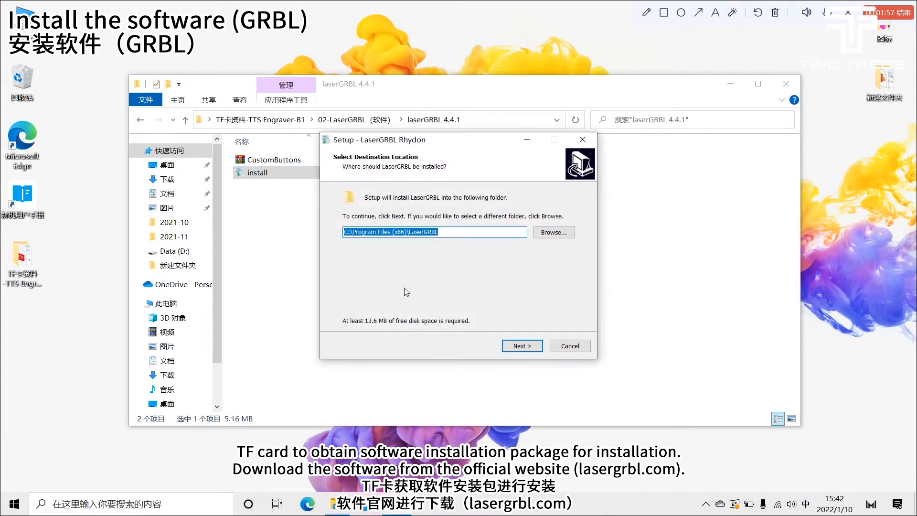
Step: Set the LaserGRBL installation folder to D:\LaserGRBL
click(544, 234)
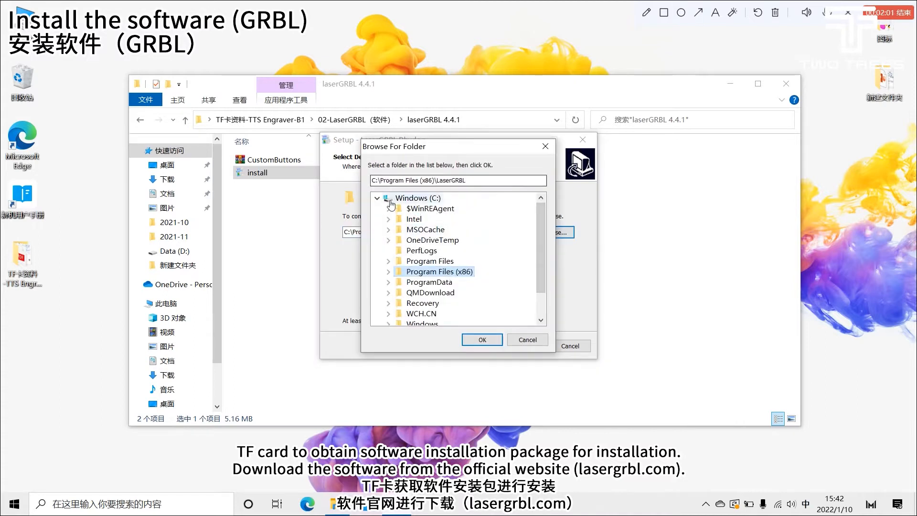
double_click(389, 201)
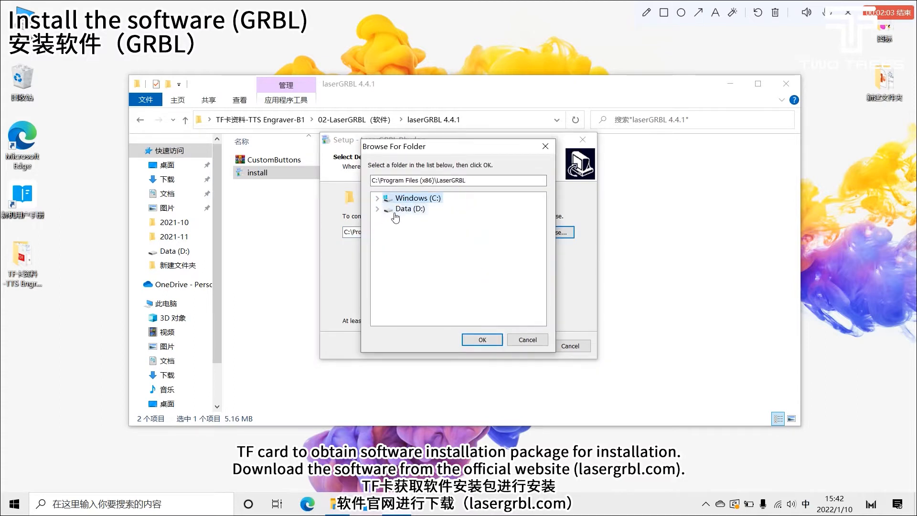
click(396, 210)
click(378, 211)
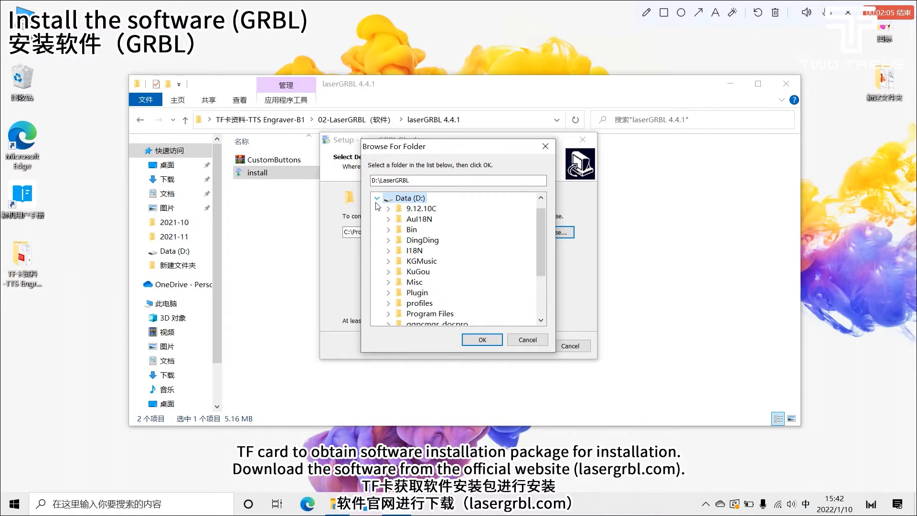
click(377, 199)
click(488, 337)
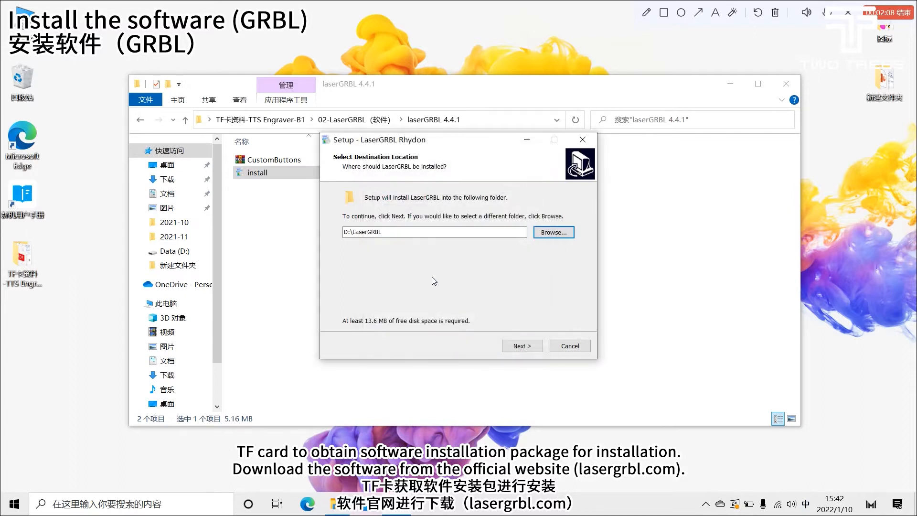
Step: Install LaserGRBL with the remaining default options and finish the setup wizard
click(528, 351)
click(521, 346)
click(521, 347)
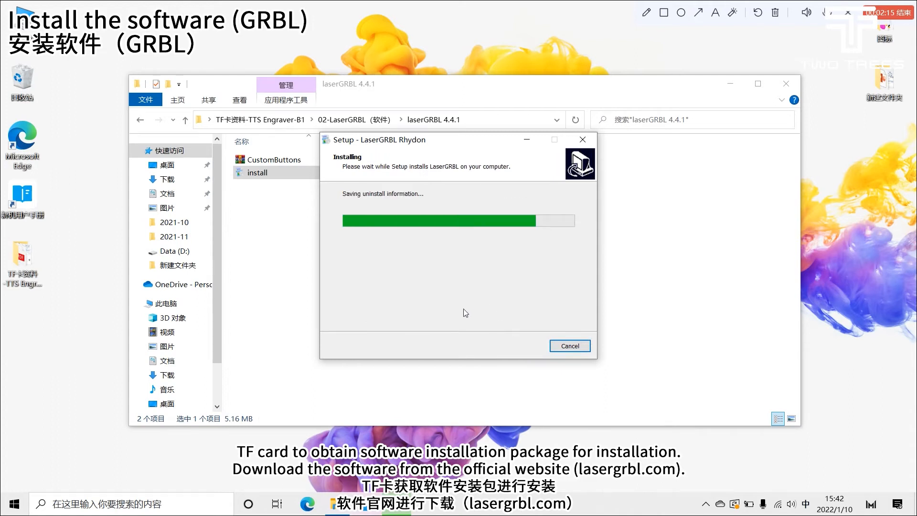
click(521, 346)
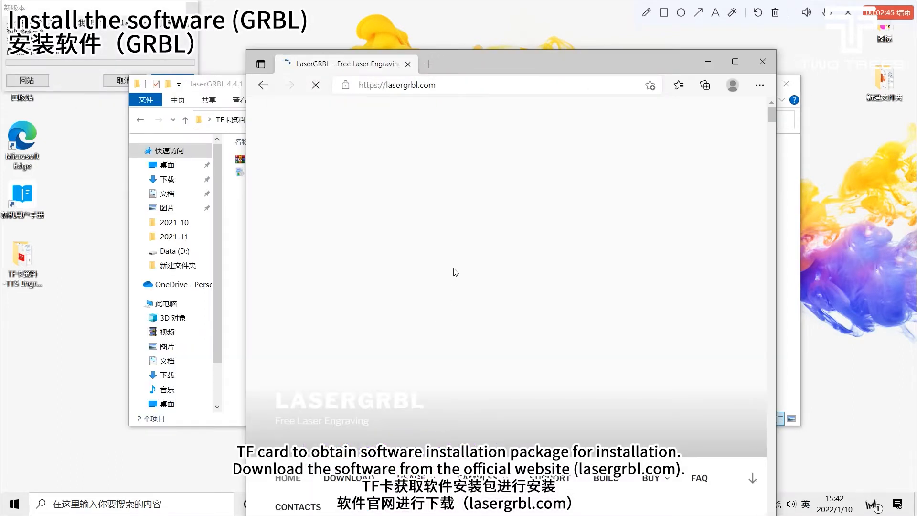
Step: Examine the download section of the lasergrbl.com website and close the browser
click(735, 61)
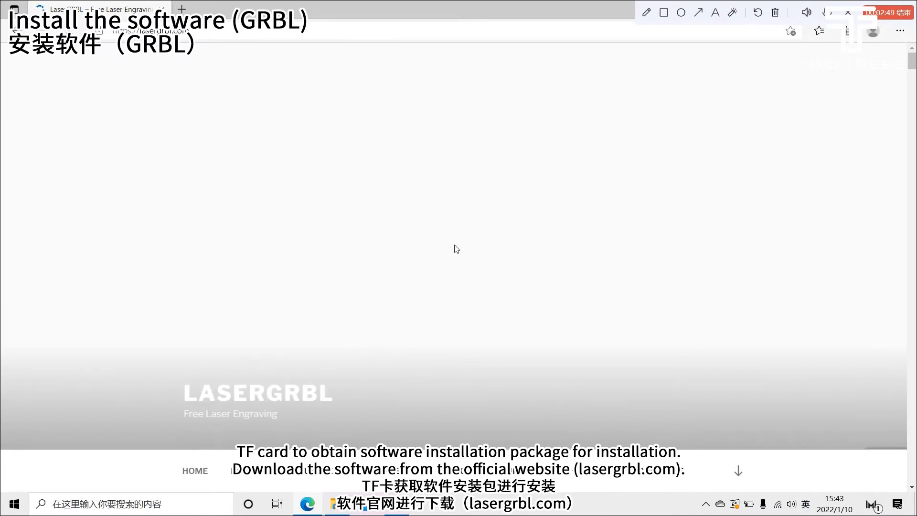
scroll(442, 235, down, 6)
scroll(450, 240, down, 7)
scroll(455, 259, up, 5)
scroll(494, 216, down, 8)
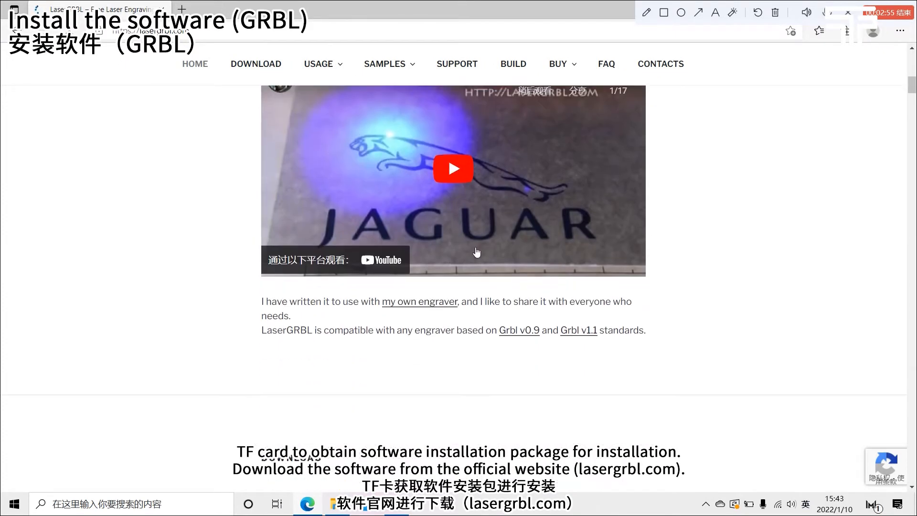
scroll(373, 258, up, 5)
scroll(374, 259, down, 4)
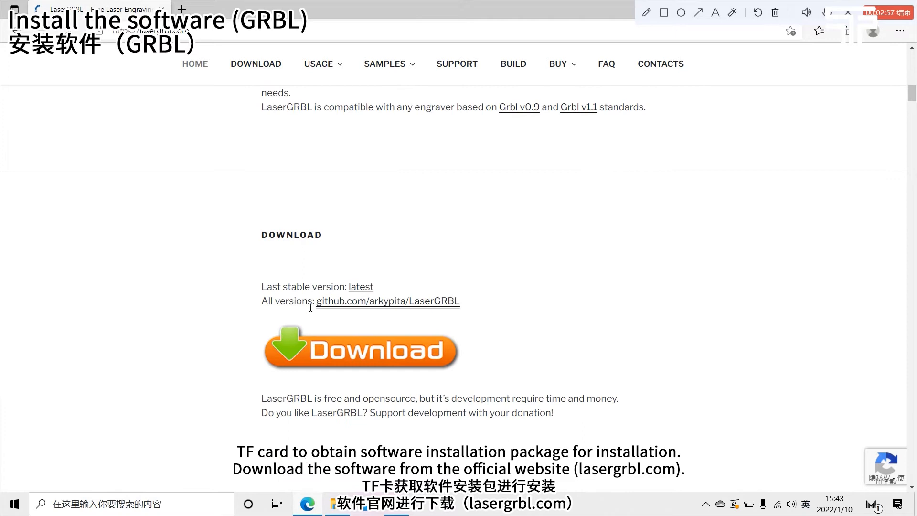
scroll(406, 347, down, 1)
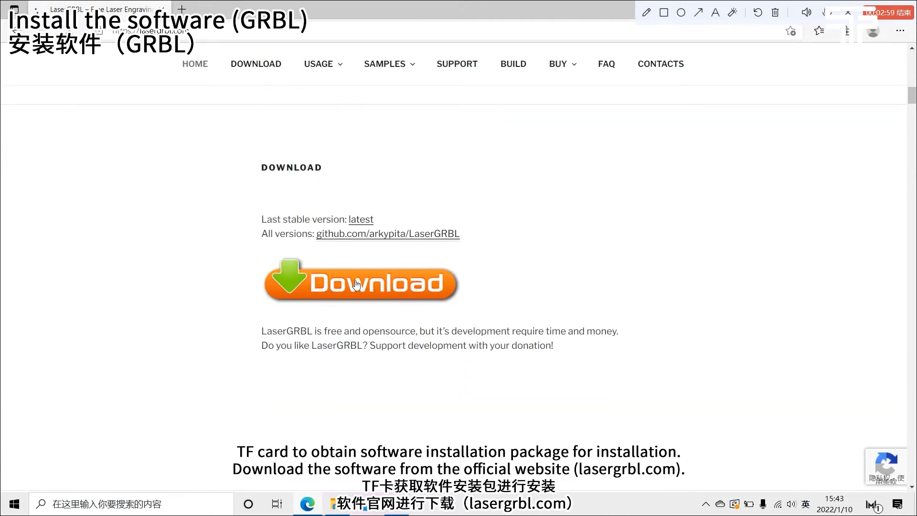
drag(483, 7, 391, 74)
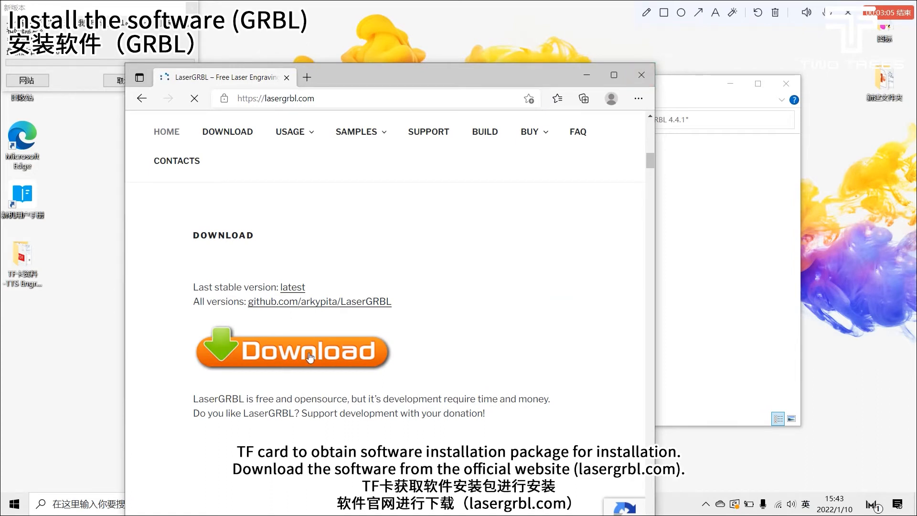
click(642, 75)
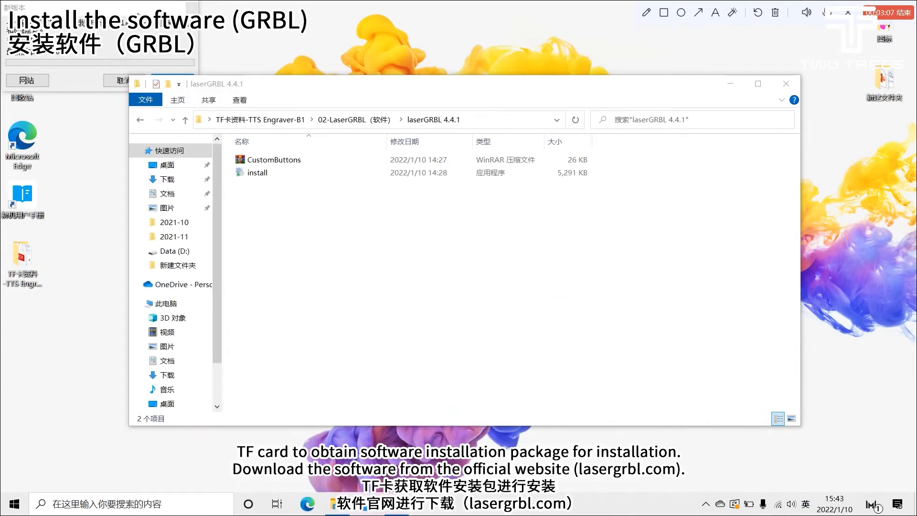
Step: Dismiss the new-version notice, switch the LaserGRBL interface language to English and restart the program
click(191, 9)
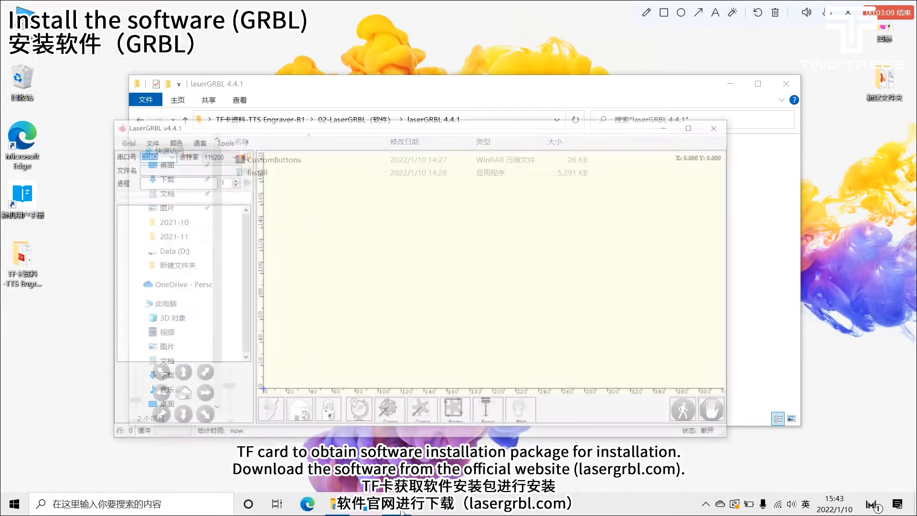
click(178, 103)
click(193, 121)
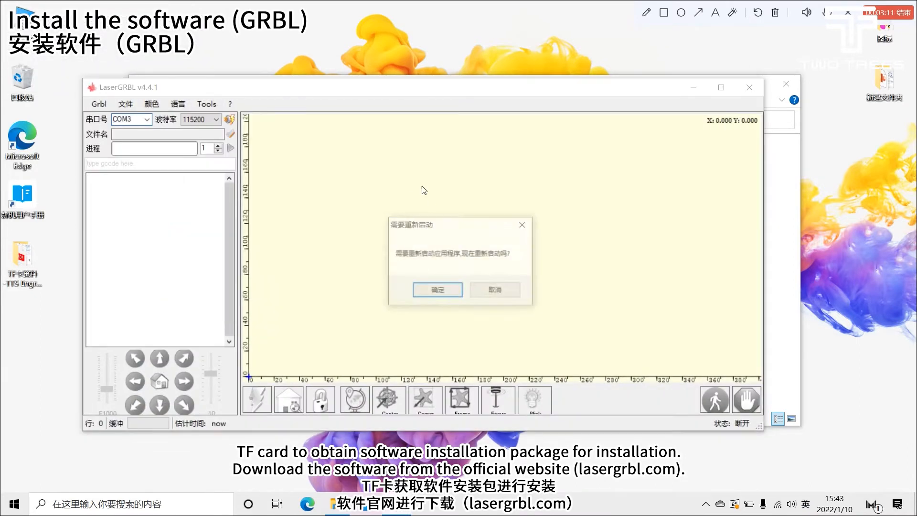
click(494, 291)
click(169, 105)
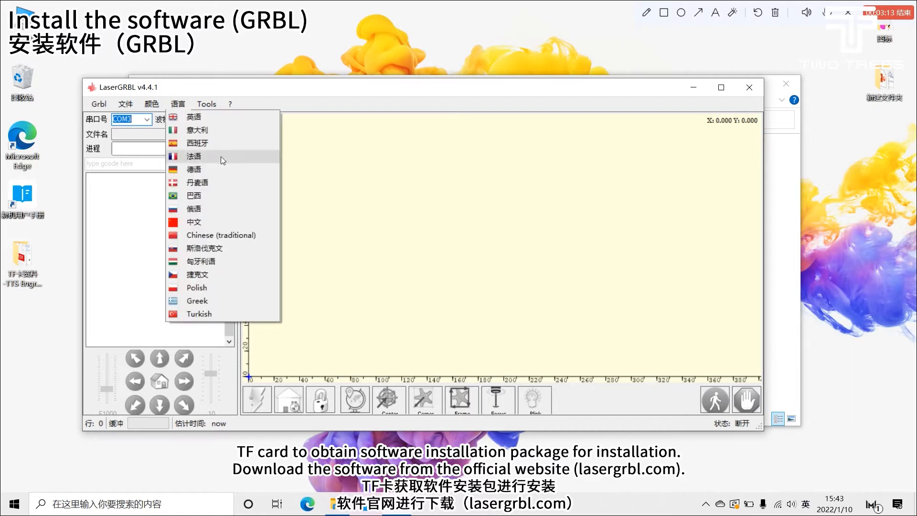
click(193, 117)
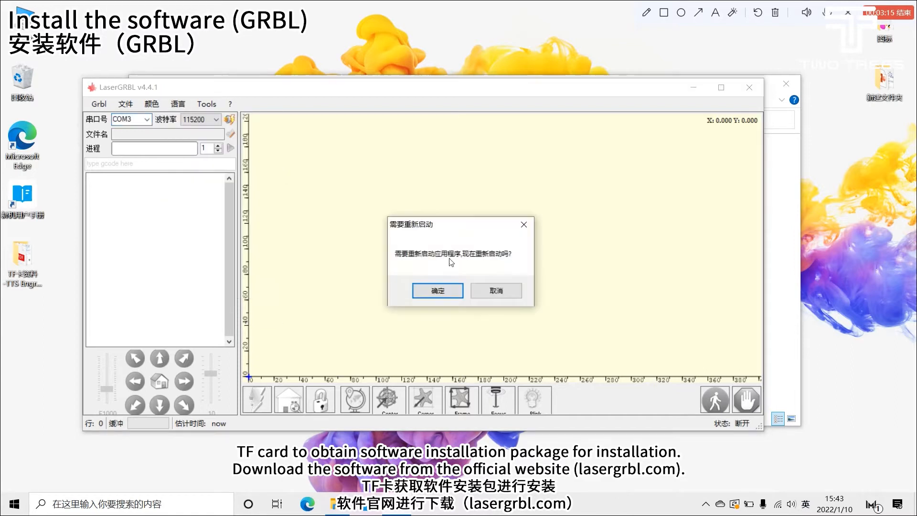
click(442, 295)
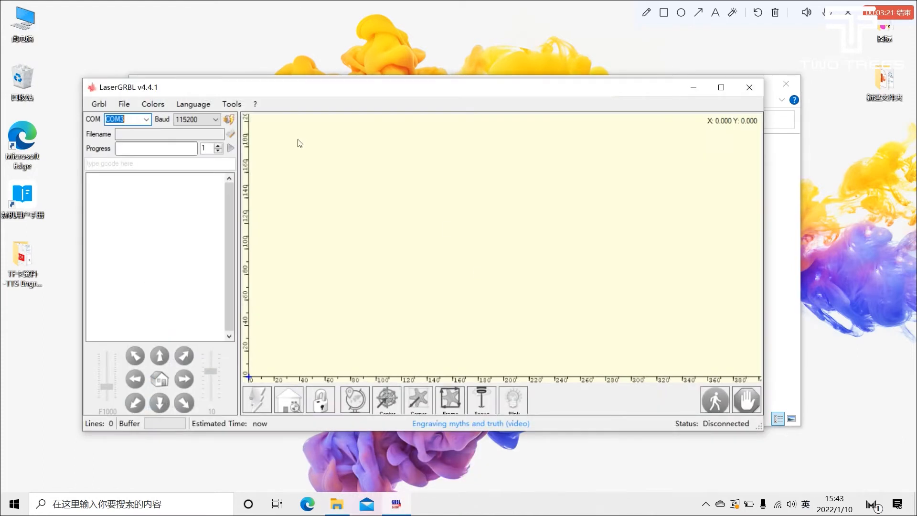
Step: Examine the list of available interface languages and leave the choice as it is
click(450, 293)
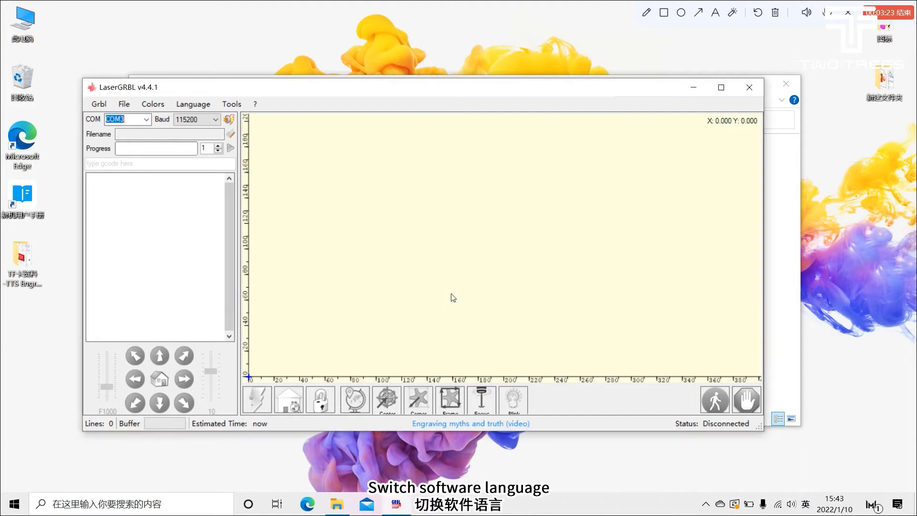
click(196, 104)
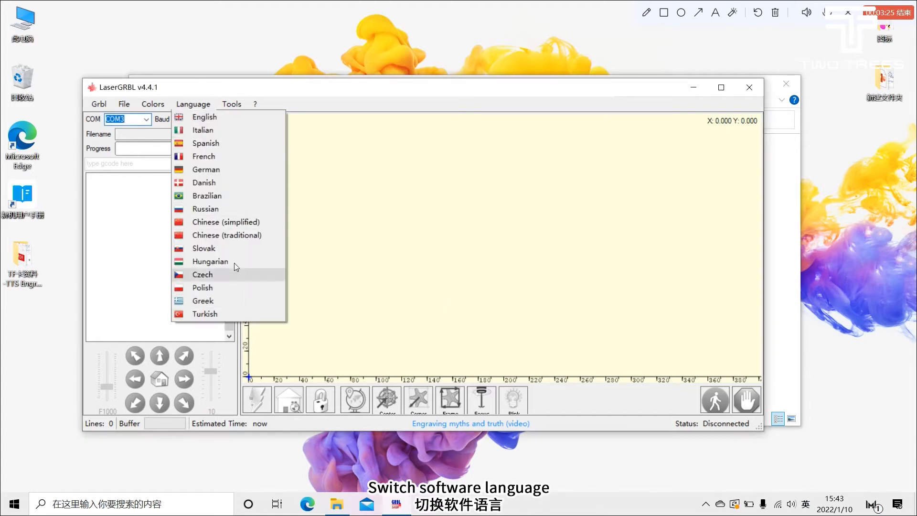
click(426, 199)
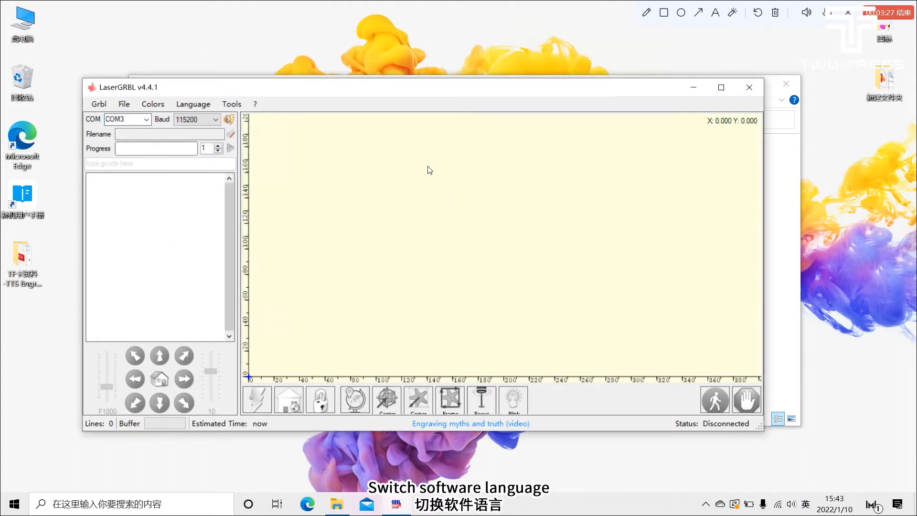
Step: Connect to the engraver on port COM3 at a baud rate of 115200
drag(327, 94, 374, 94)
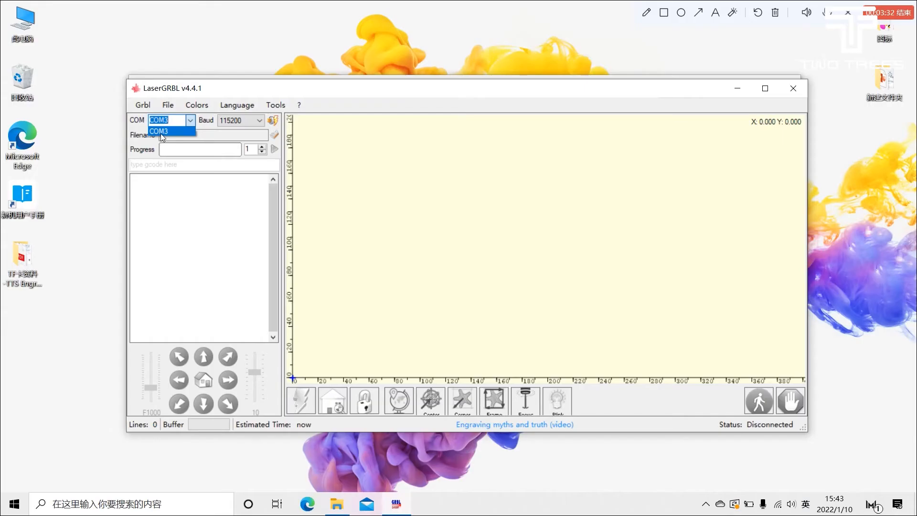
click(160, 132)
click(242, 123)
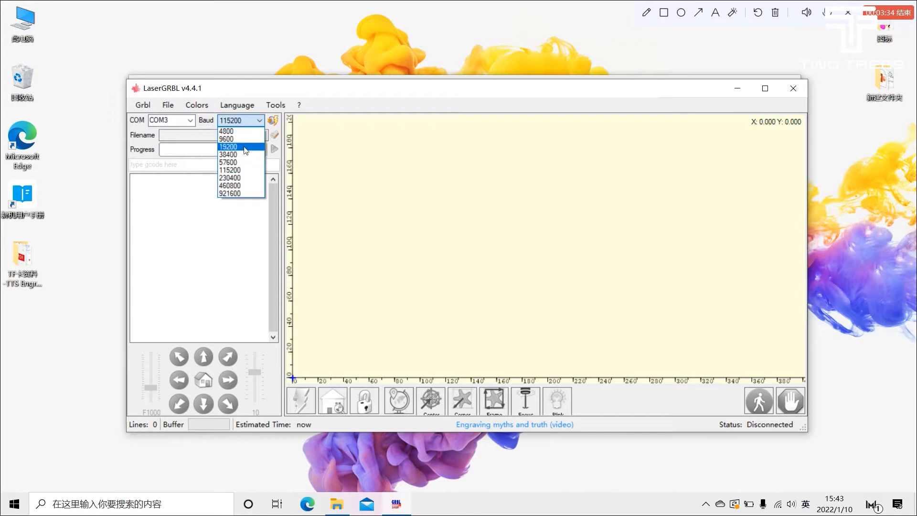
click(246, 170)
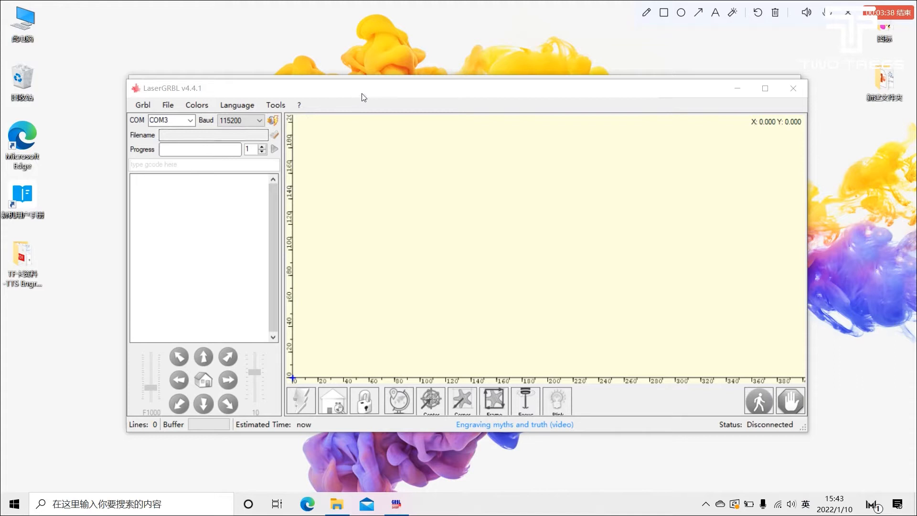
click(273, 120)
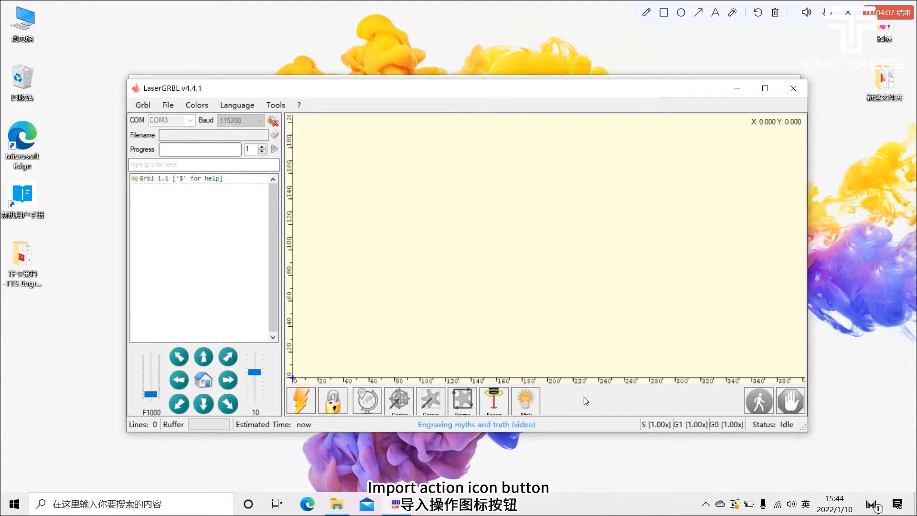
Step: Start a custom button import with the CustomButtons archive from the laserGRBL 4.4.1 folder inside 02-LaserGRBL
right_click(585, 401)
click(620, 443)
double_click(287, 187)
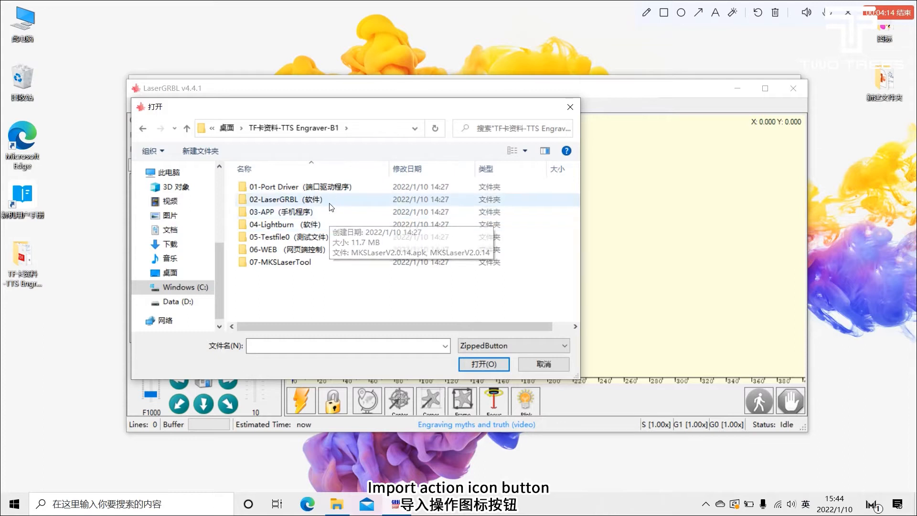
double_click(329, 199)
double_click(313, 199)
double_click(310, 188)
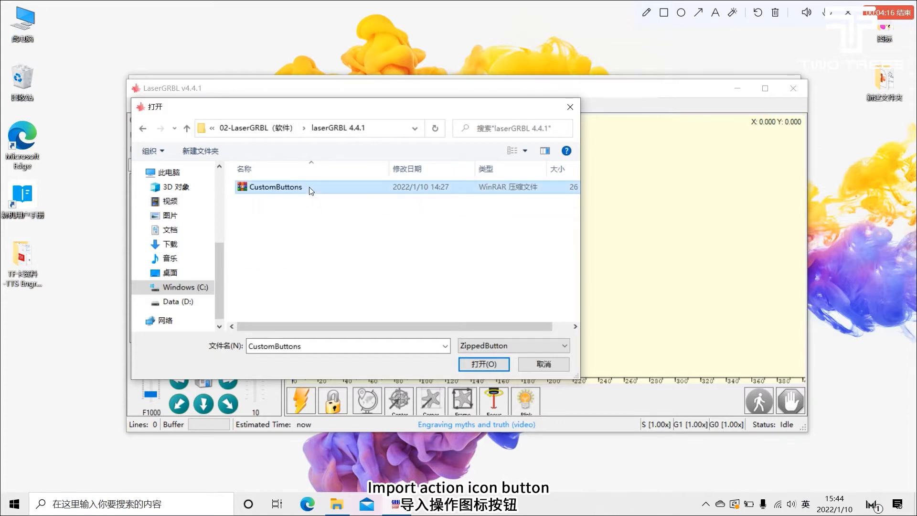
Step: Replace the existing custom buttons and accept the import of every button in the archive, including Laser and Maximum Brightness
click(417, 299)
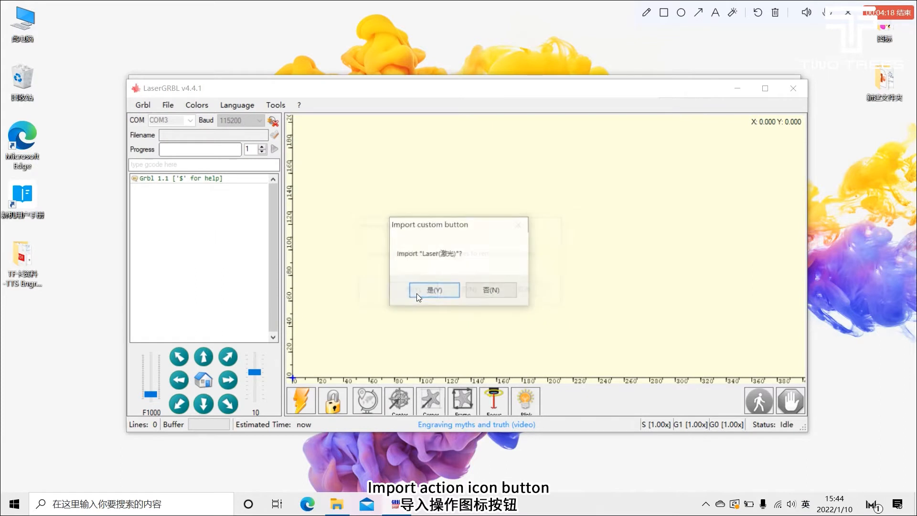
click(423, 295)
click(428, 297)
click(428, 293)
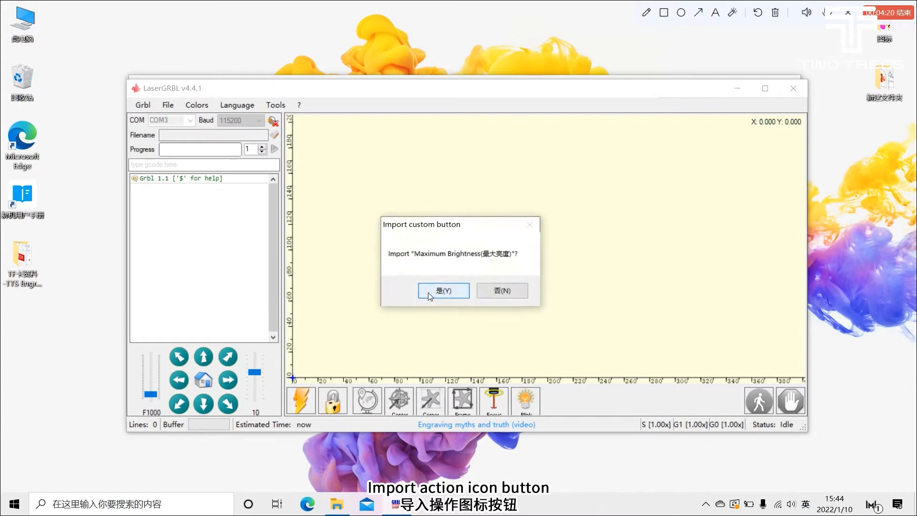
click(428, 291)
click(426, 291)
click(424, 292)
click(424, 292)
click(424, 292)
click(424, 291)
click(424, 291)
click(424, 291)
click(424, 291)
click(424, 292)
click(425, 292)
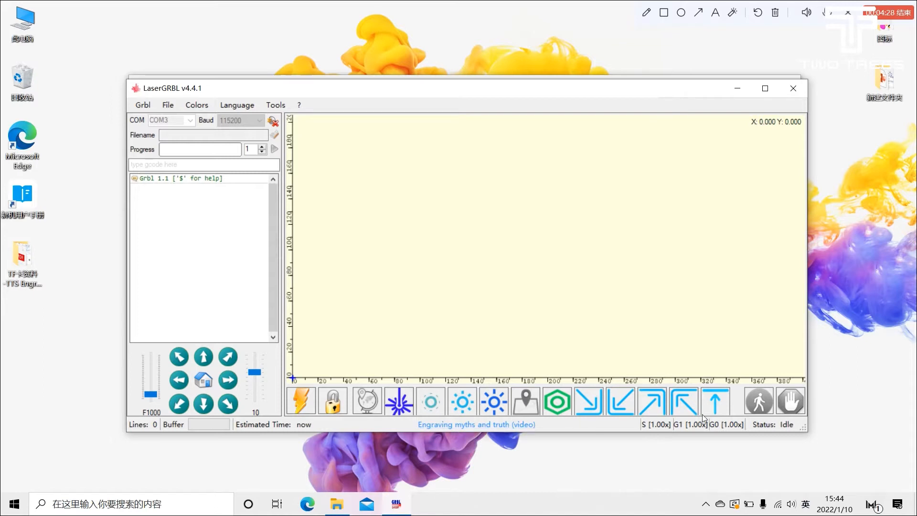
right_click(405, 404)
click(426, 409)
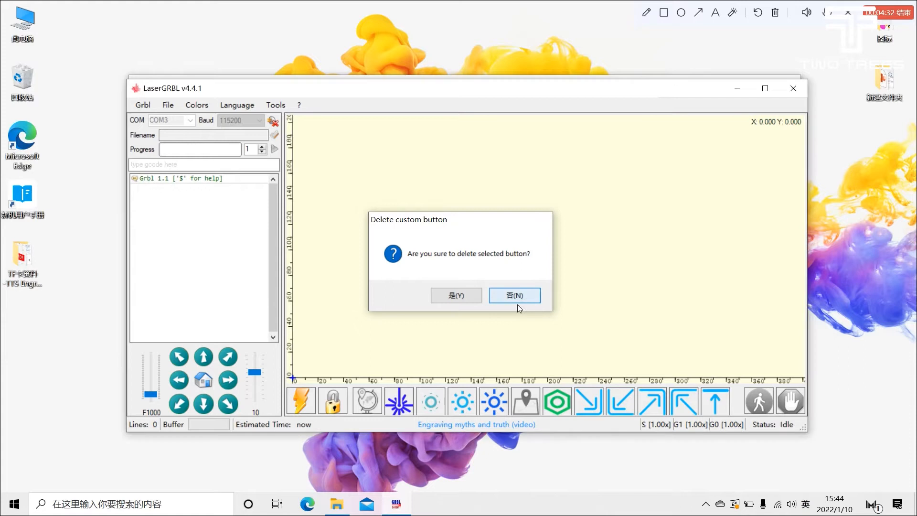
click(516, 296)
Step: Examine the GCode in the Laser custom button's settings and close them without saving
right_click(406, 402)
click(449, 421)
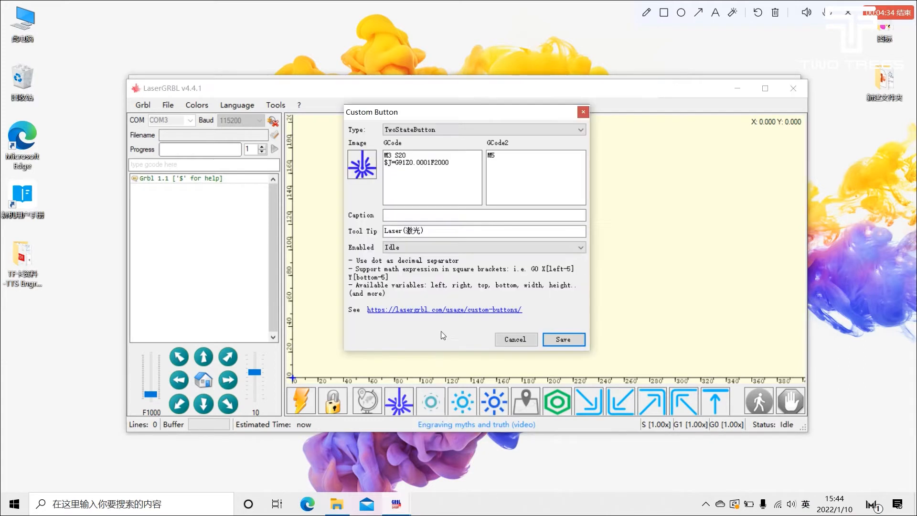
drag(454, 180, 388, 155)
click(415, 158)
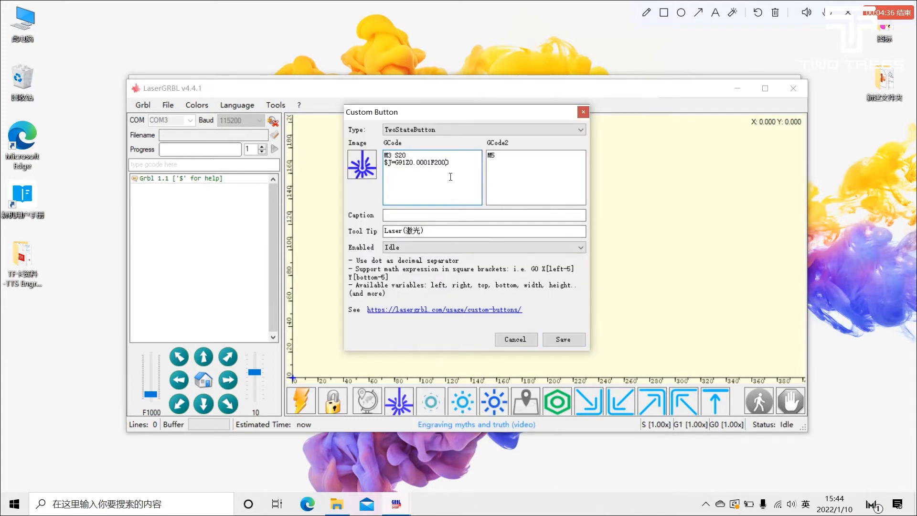
click(583, 112)
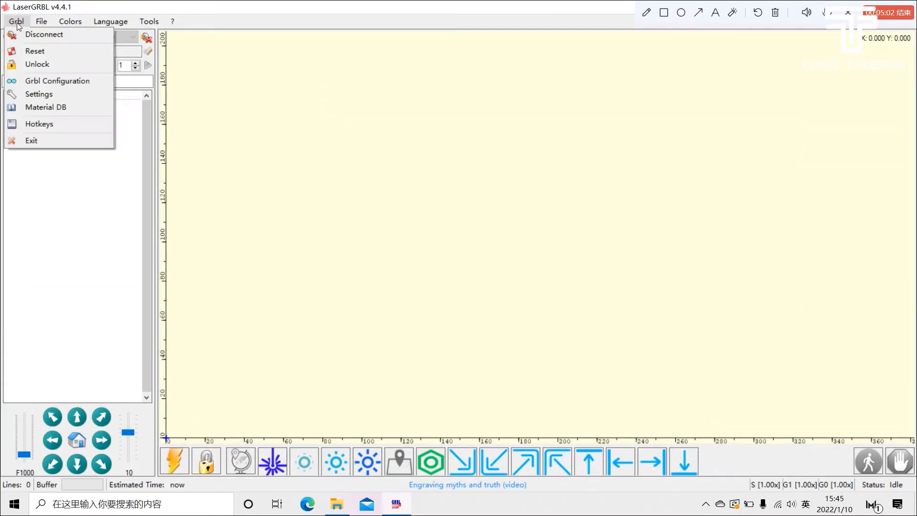
Step: Examine the Grbl configuration parameters down to each axis's maximum rate, acceleration and maximum travel, and close the configuration
click(39, 79)
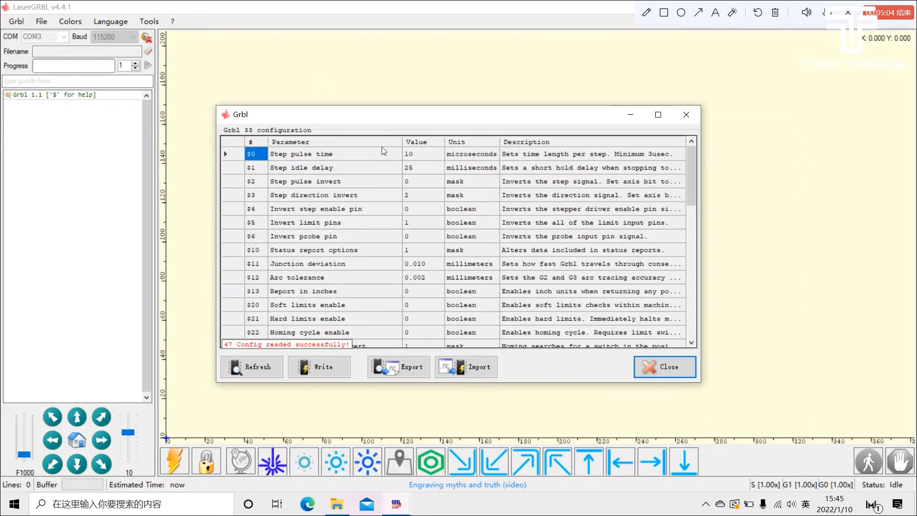
scroll(429, 230, down, 2)
click(658, 116)
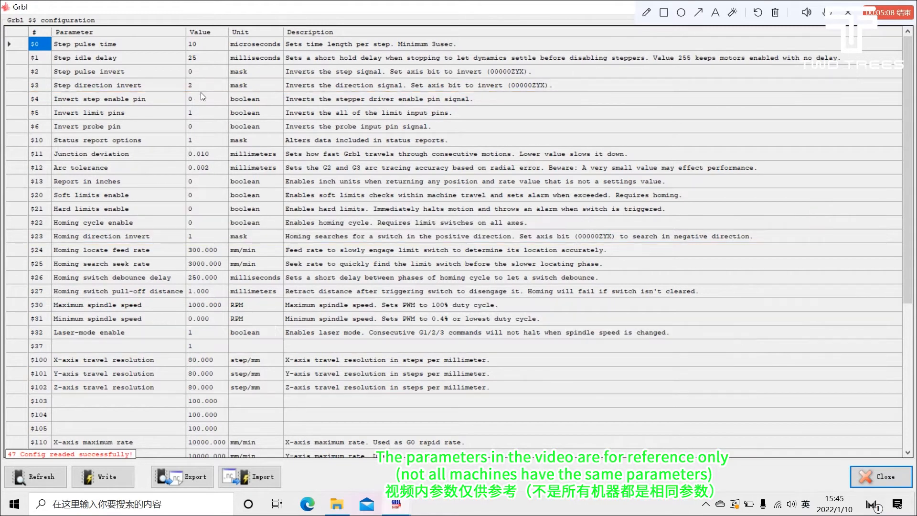
scroll(201, 103, down, 2)
scroll(205, 113, down, 1)
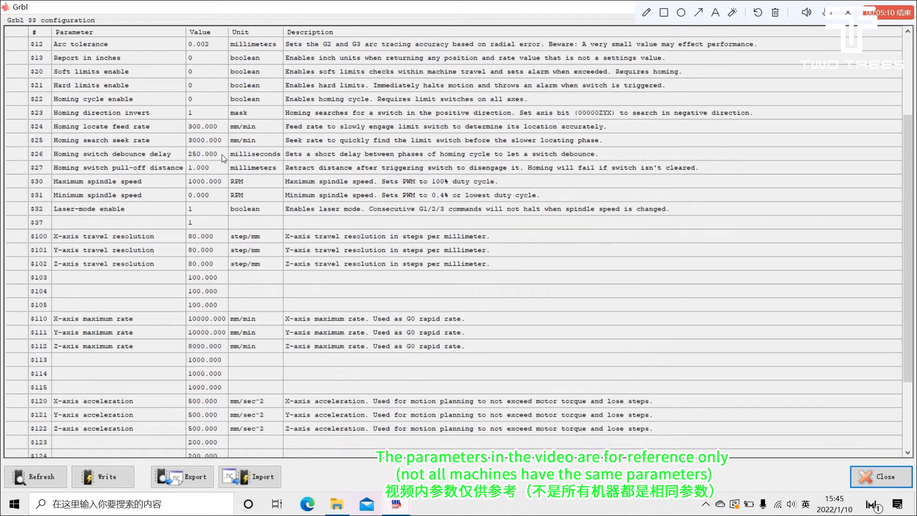
scroll(221, 154, down, 2)
scroll(213, 162, down, 1)
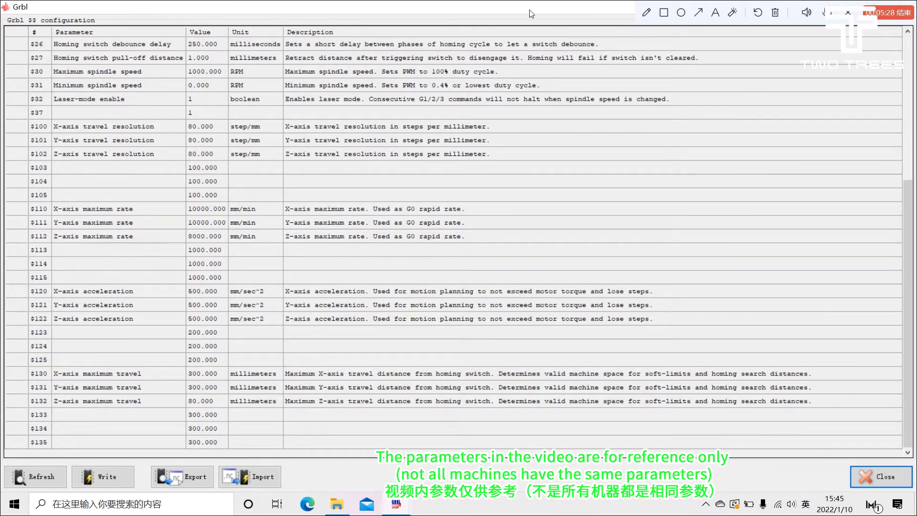
double_click(526, 8)
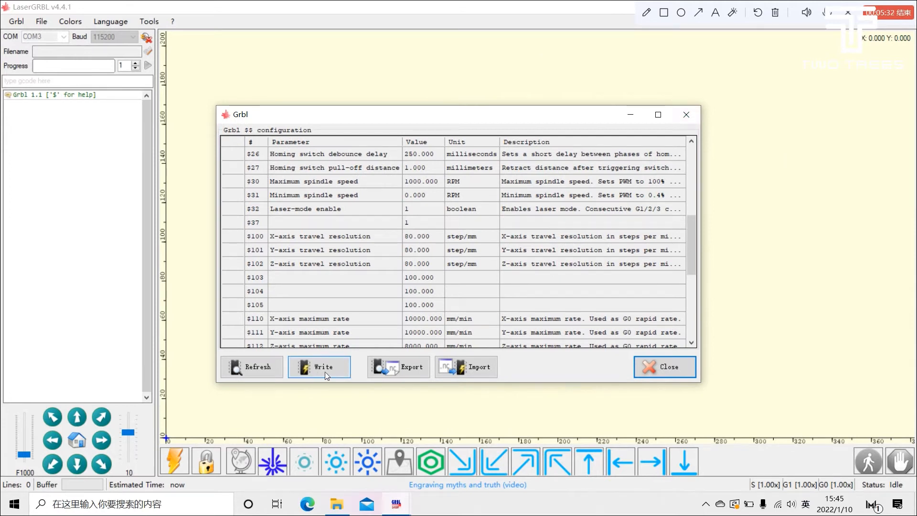
click(664, 365)
click(71, 22)
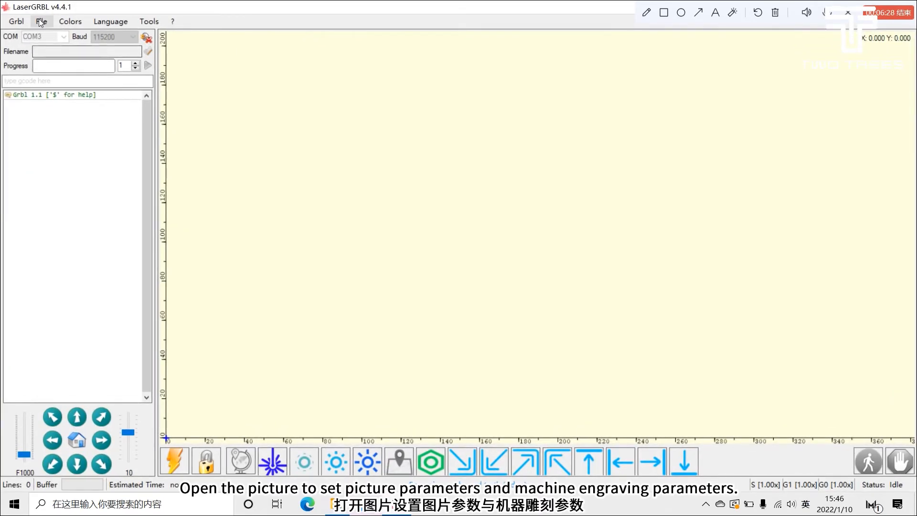
click(68, 24)
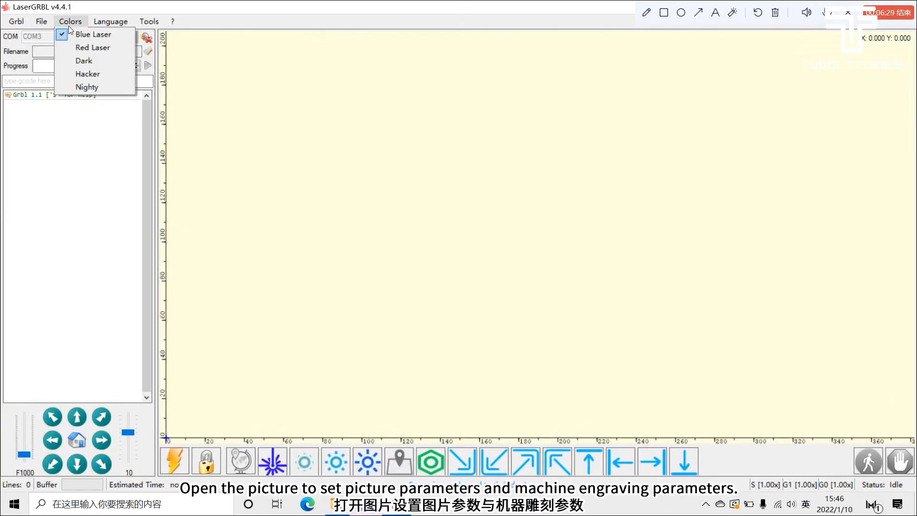
Step: Open the TWO TREES PNG image from the Desktop for raster import
mouse_move(46, 21)
click(69, 34)
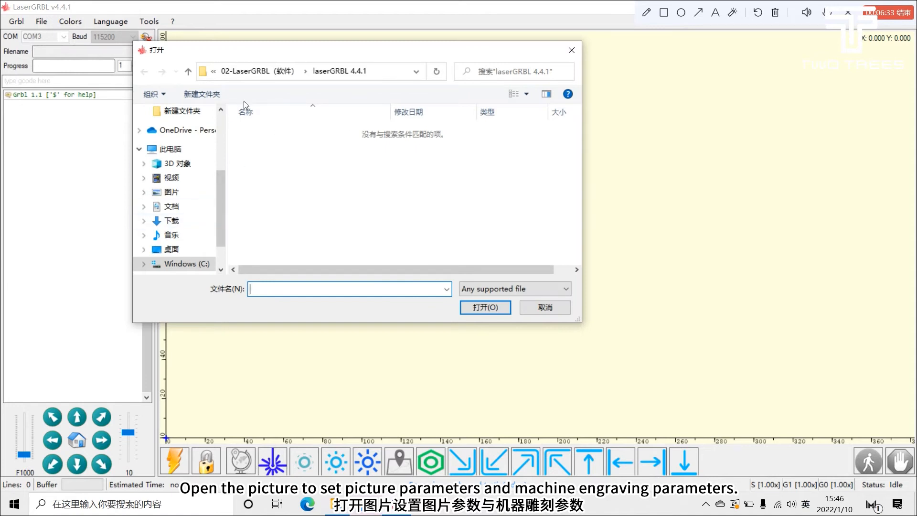
click(181, 251)
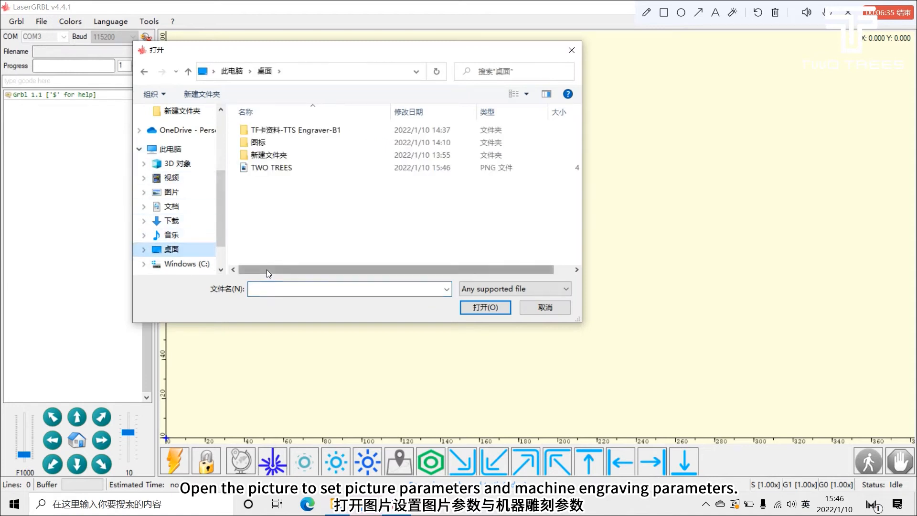
click(295, 170)
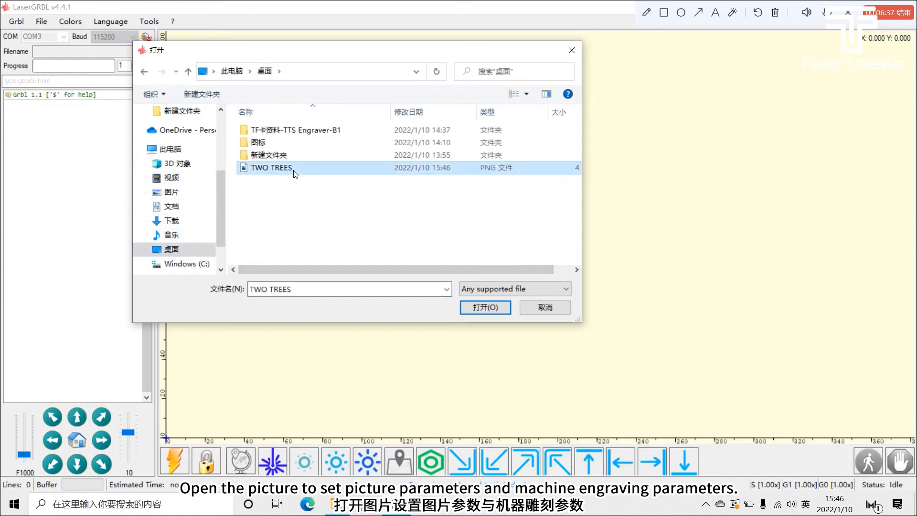
double_click(295, 170)
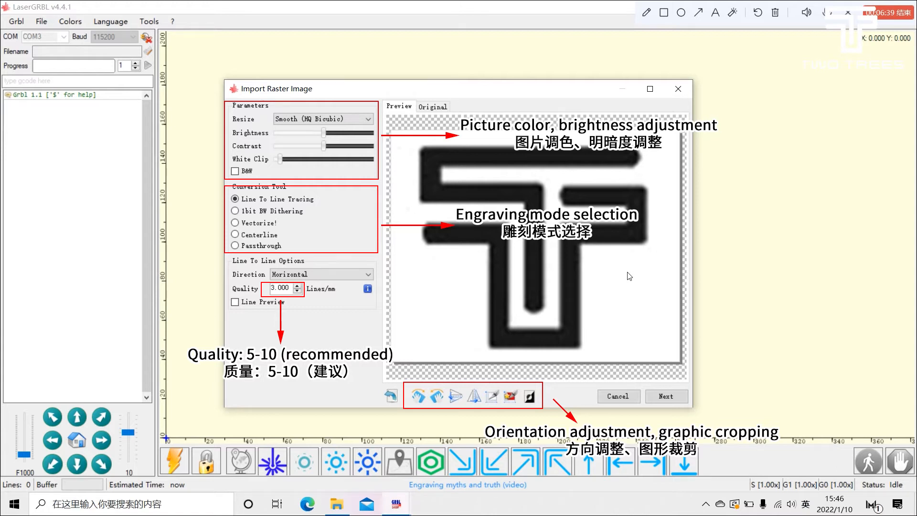
Step: Preview the image in the 1bit BW Dithering, Vectorize!, Centerline and Passthrough conversion modes
click(285, 212)
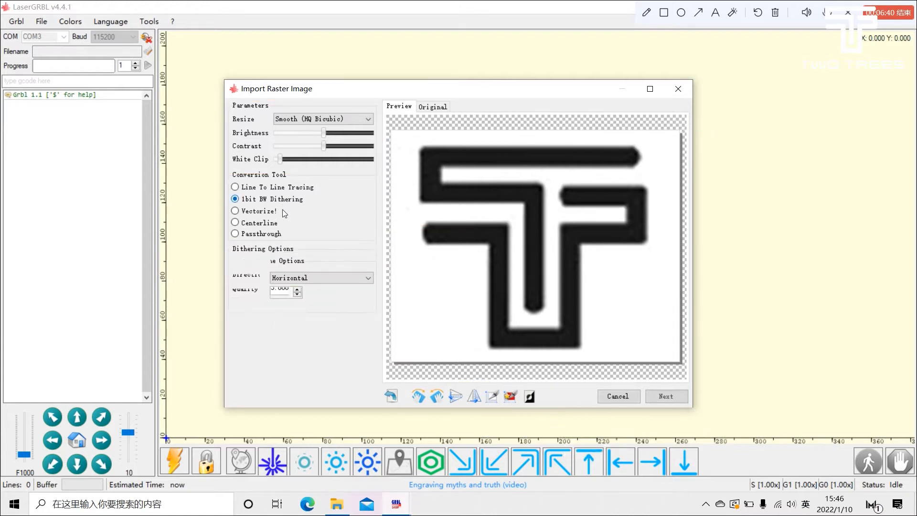
click(258, 211)
click(263, 235)
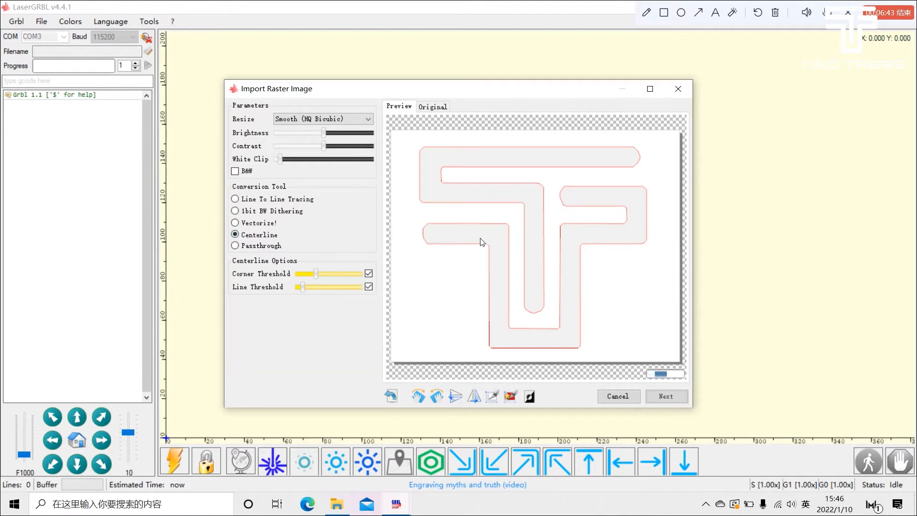
click(280, 246)
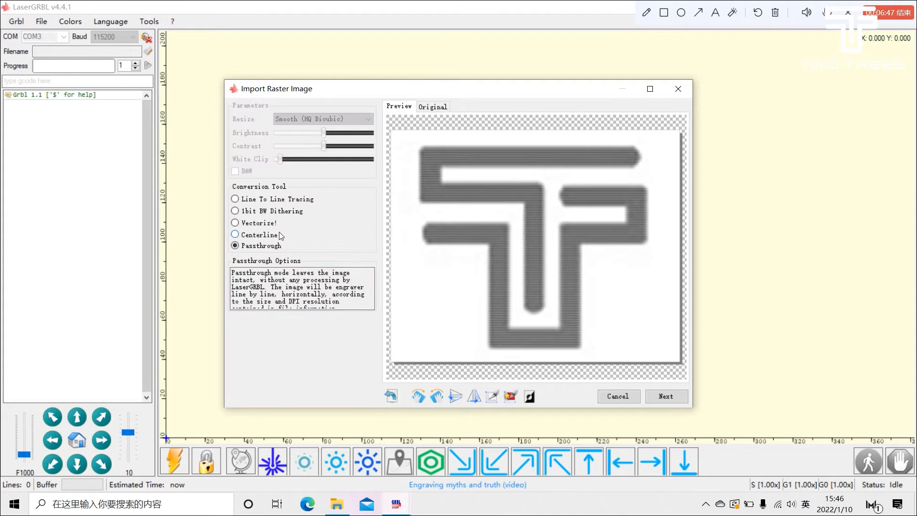
Step: Return to Line To Line Tracing, fine-tune brightness, contrast and white clip, and turn on B&W
click(253, 199)
drag(319, 145, 298, 178)
click(247, 171)
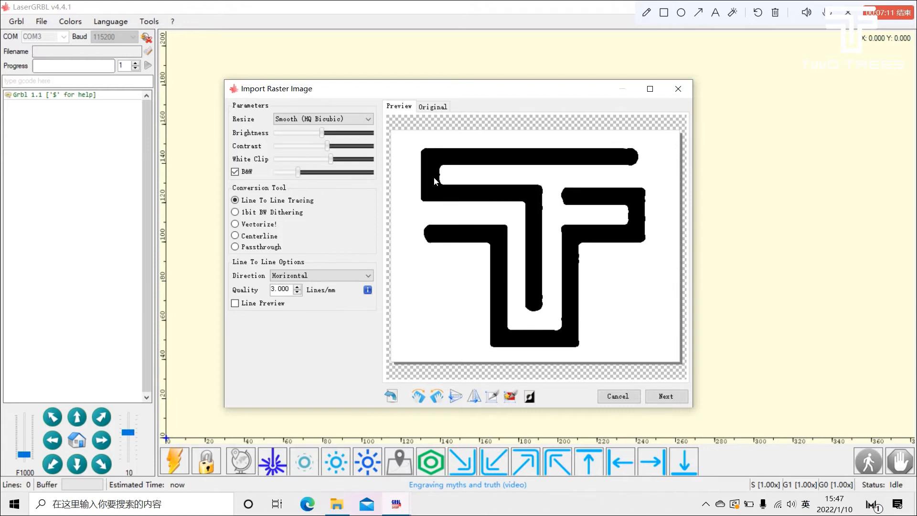
Step: Try the line direction options, keep Horizontal, and set the quality to 6 lines/mm
click(305, 276)
click(300, 292)
click(318, 275)
click(304, 300)
click(313, 276)
click(305, 285)
click(297, 287)
Step: Compare the 1bit BW Dithering and Vectorize! previews and look through the dithering direction options
click(290, 213)
click(265, 225)
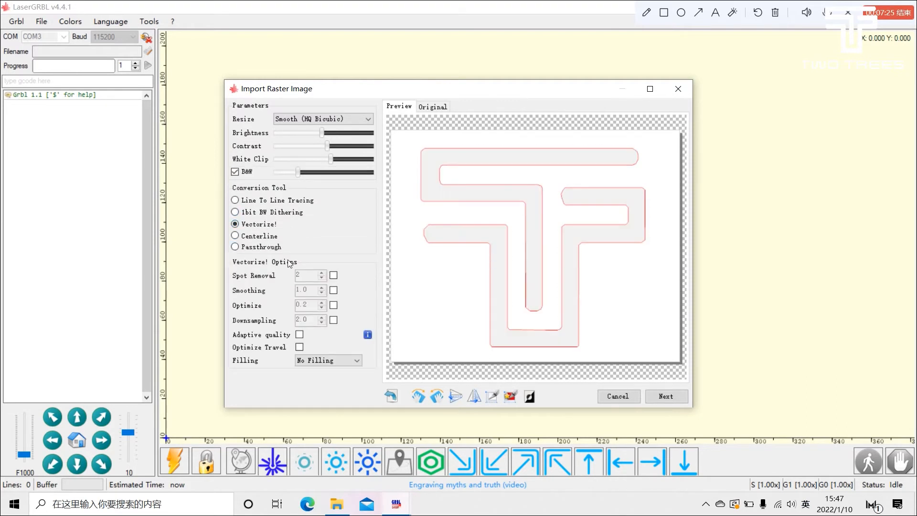
click(257, 212)
click(315, 276)
click(323, 280)
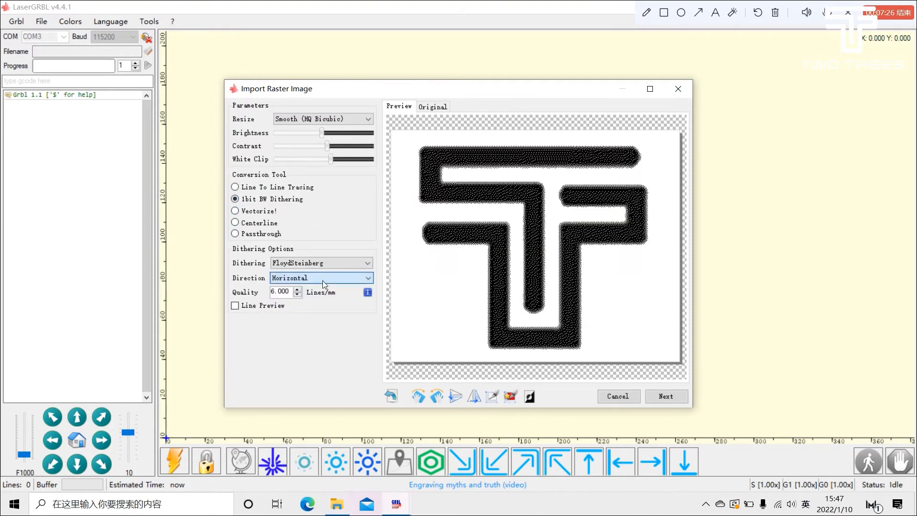
Step: Try the Horizontal, Diagonal and Grid fillings in Vectorize! mode and return to No Filling
click(262, 212)
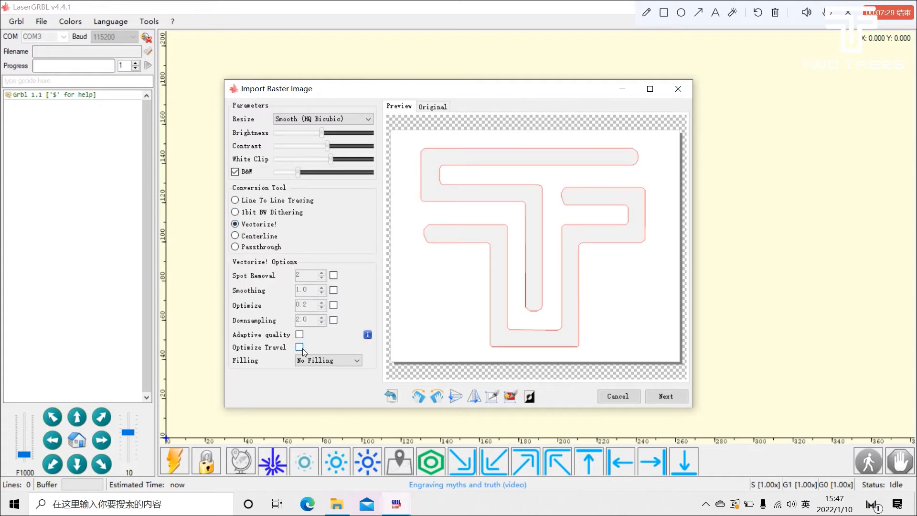
click(317, 360)
click(319, 376)
click(331, 361)
click(331, 387)
click(331, 361)
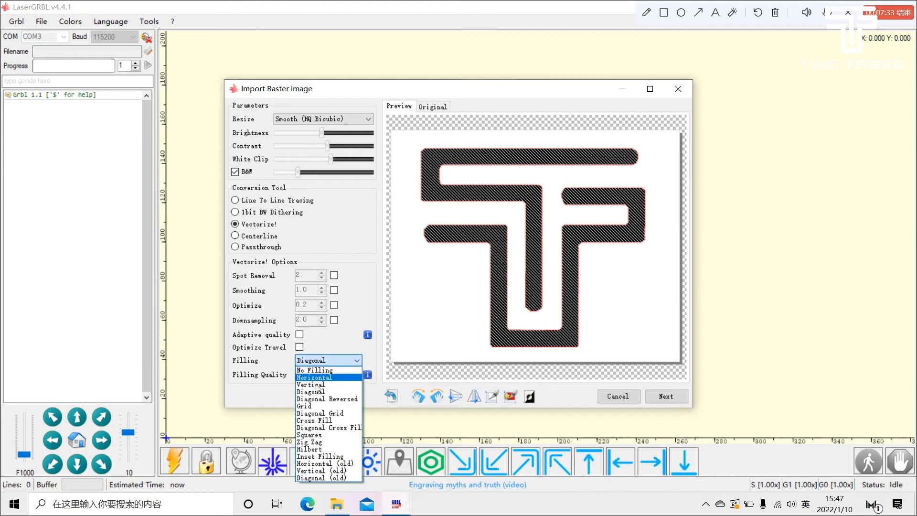
click(308, 406)
click(322, 359)
click(317, 370)
Step: Preview the Centerline mode, return to Line To Line Tracing and turn off B&W
click(271, 238)
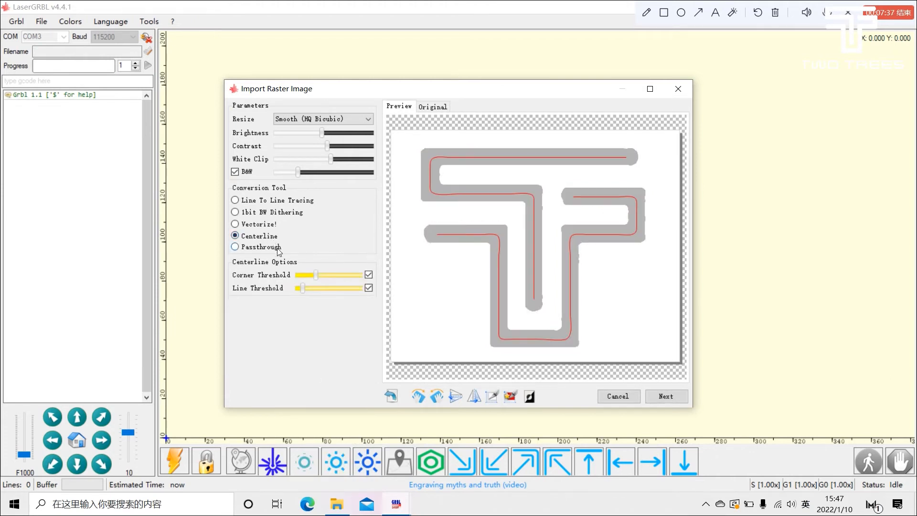
click(258, 200)
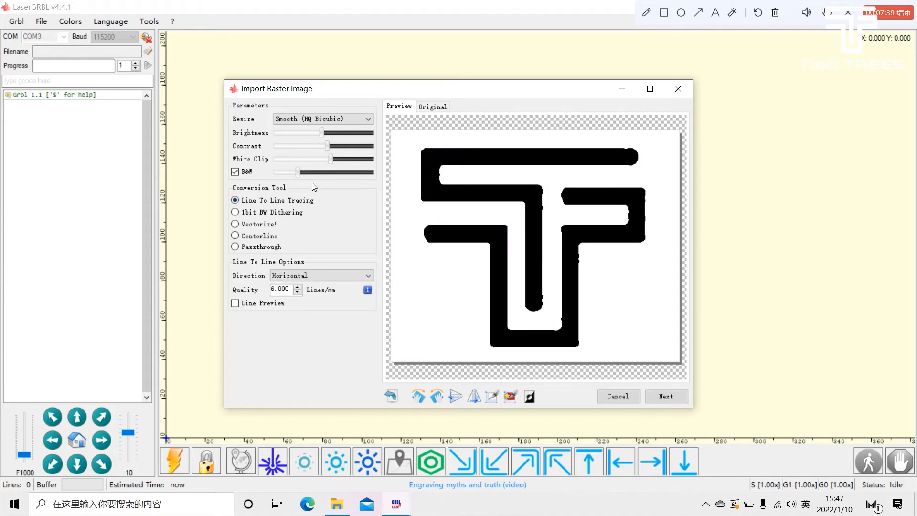
click(254, 172)
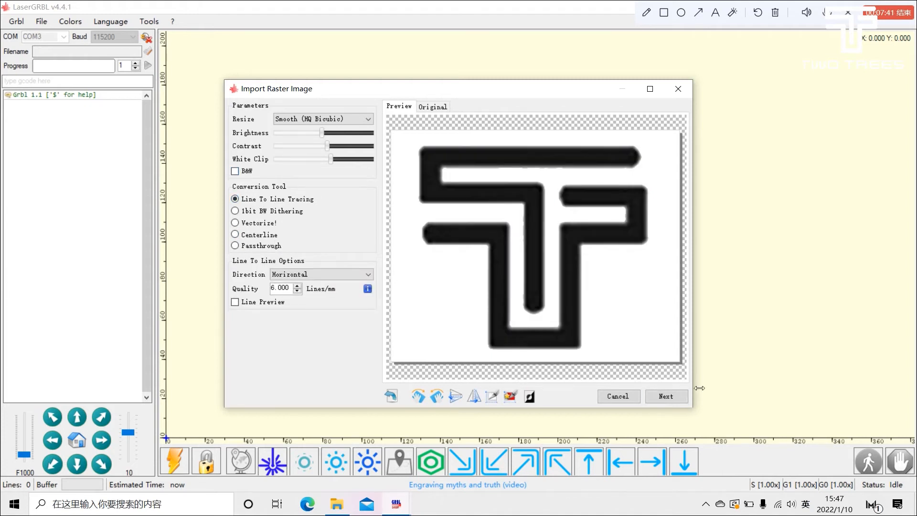
Step: Proceed to the target image settings and set the engraving speed to 6000 mm/min and S-MAX to 500
click(665, 397)
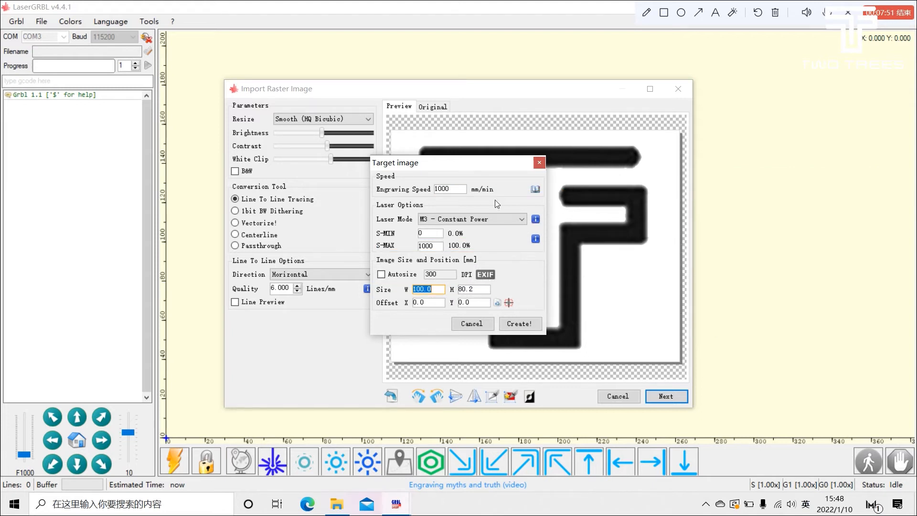
click(461, 189)
text(6000)
click(439, 246)
drag(439, 247, 393, 252)
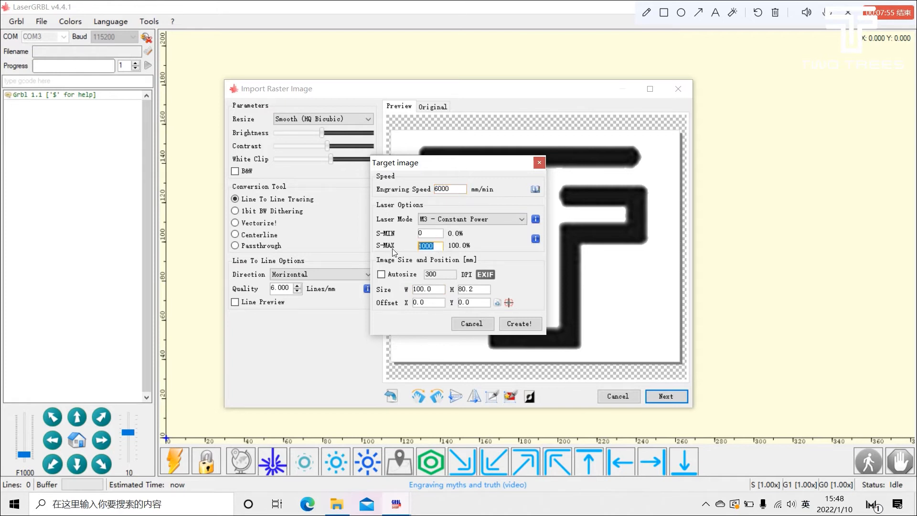
text(50)
text(0)
Step: Set the image width to 60 mm and create the engraving toolpath
double_click(445, 292)
text(60)
click(523, 324)
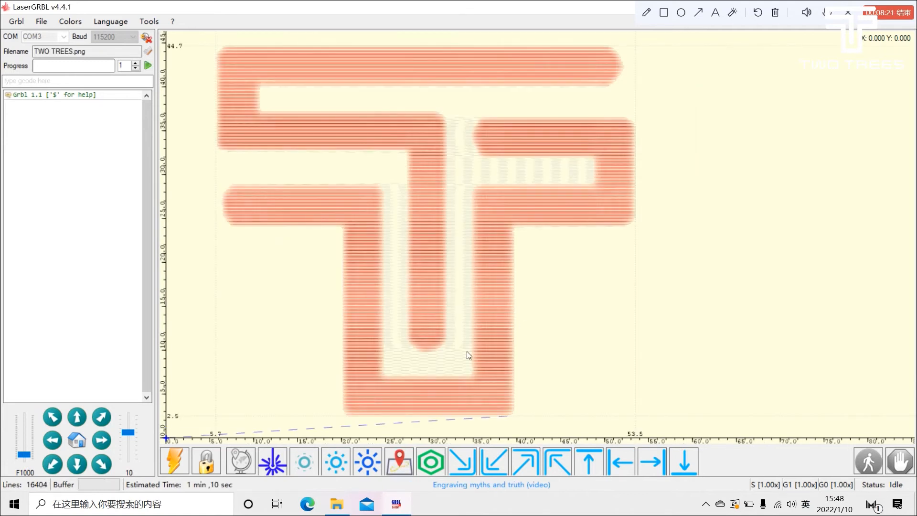
Step: Jog the laser 10 mm in +X, and set the jog speed to 4663 and the jog step to 20
click(103, 439)
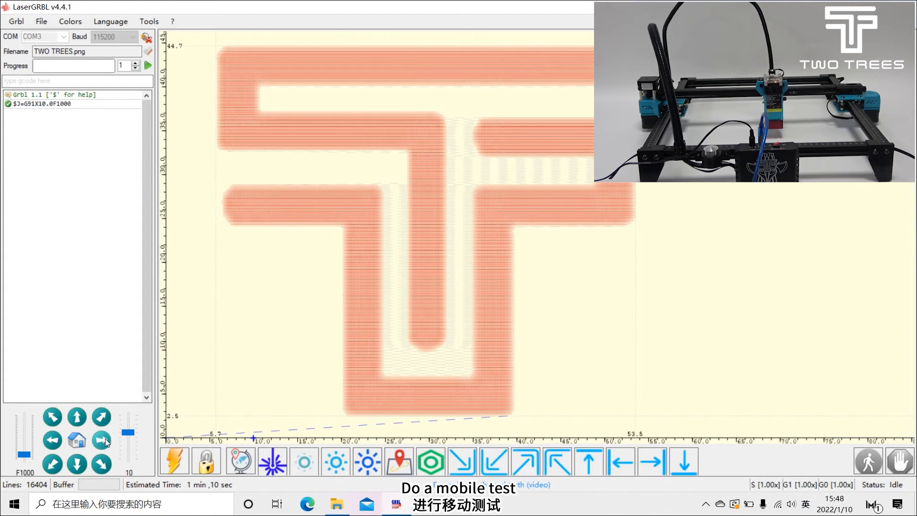
drag(28, 452, 25, 435)
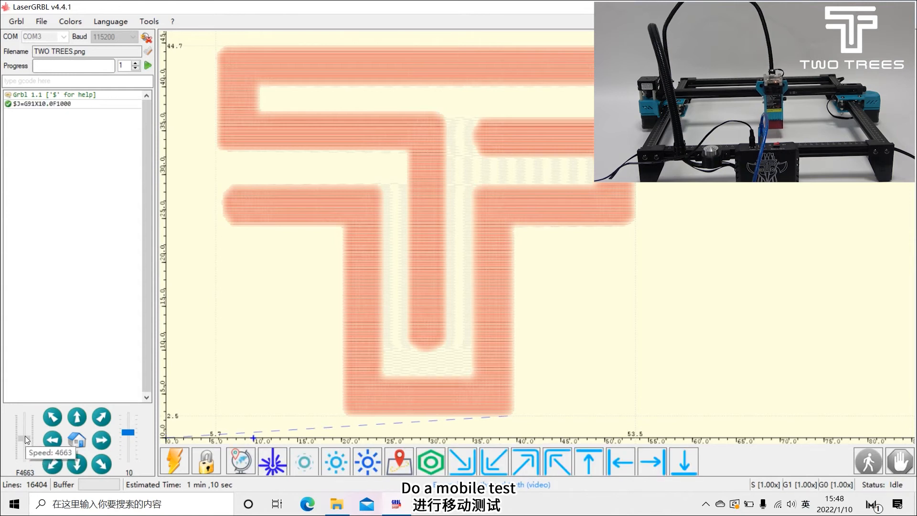
drag(124, 431, 124, 426)
Step: Test X movement in 20 mm steps: three in +X, five in -X and one back in +X
click(102, 440)
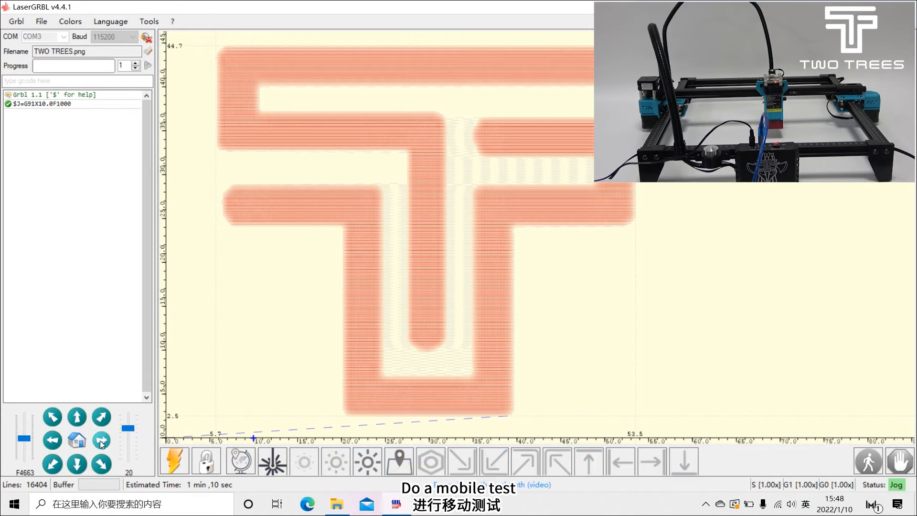
click(102, 442)
click(102, 442)
click(56, 444)
click(57, 445)
click(57, 445)
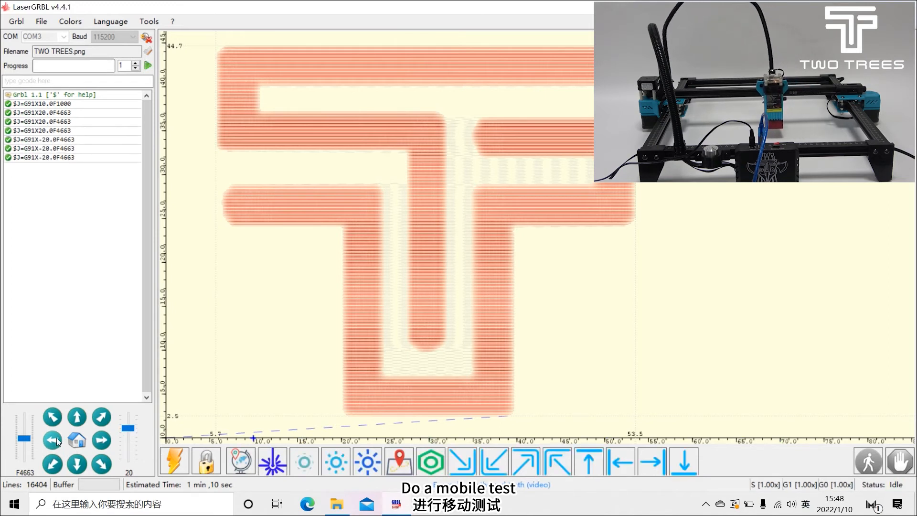
click(57, 443)
click(56, 443)
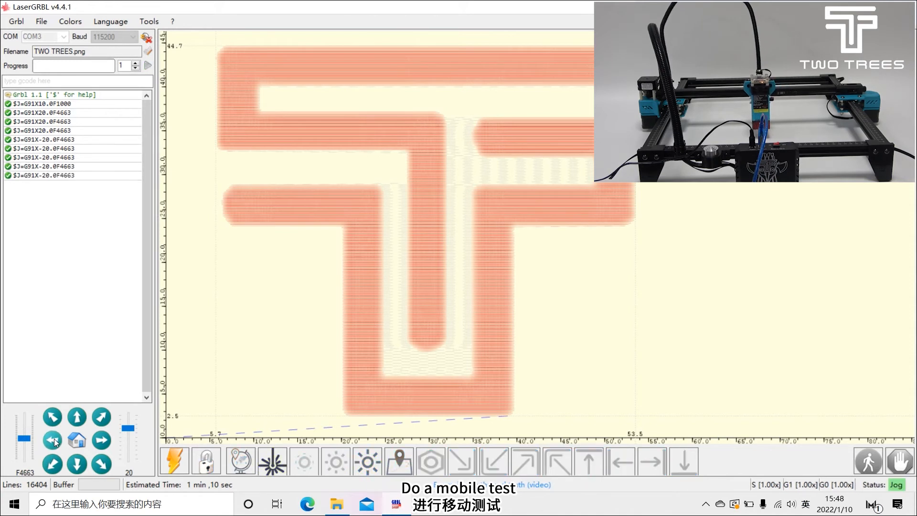
click(101, 440)
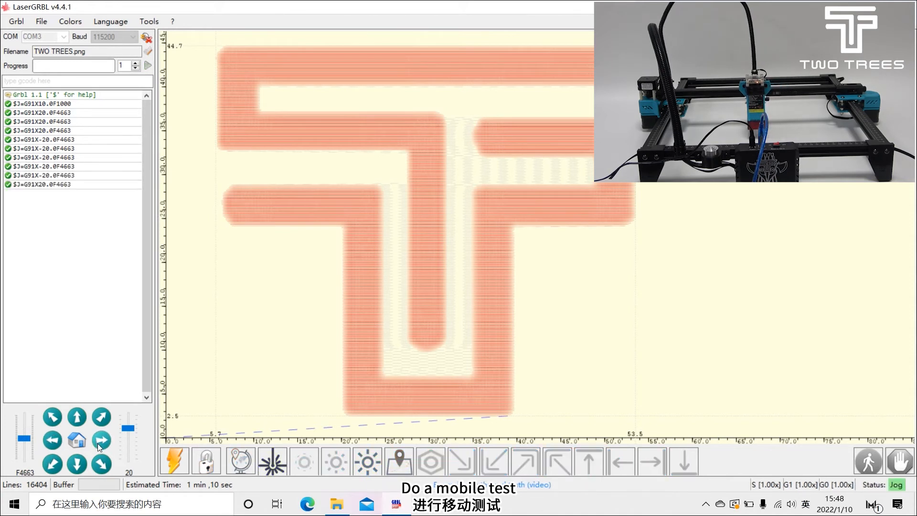
Step: Jog the laser two 20 mm steps in +Y and set the zero point there
click(79, 418)
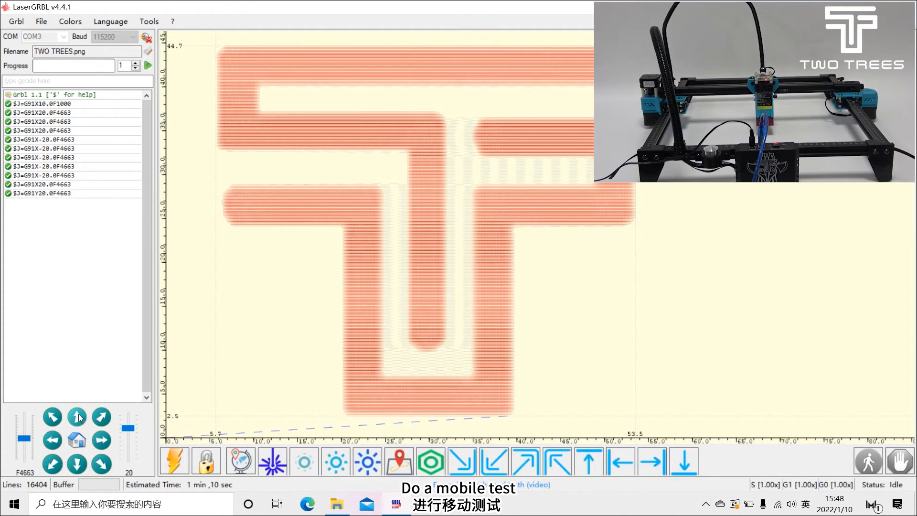
click(79, 418)
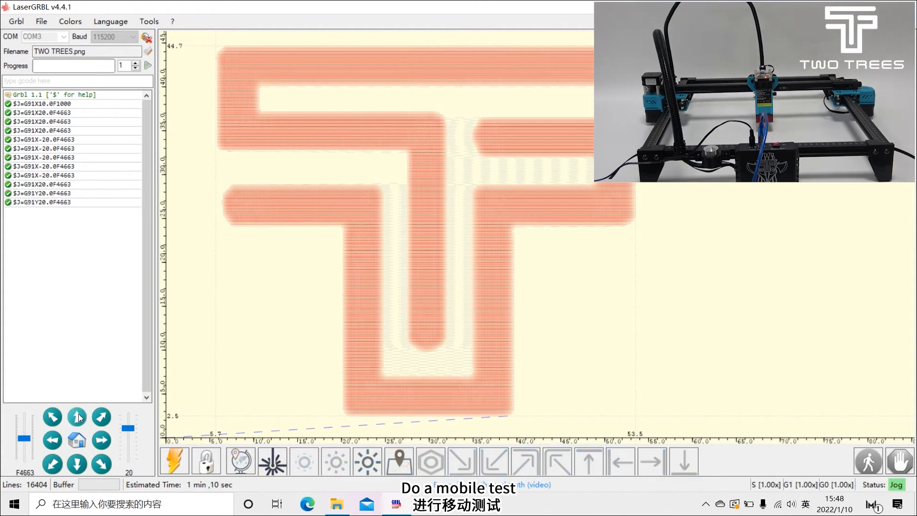
click(241, 463)
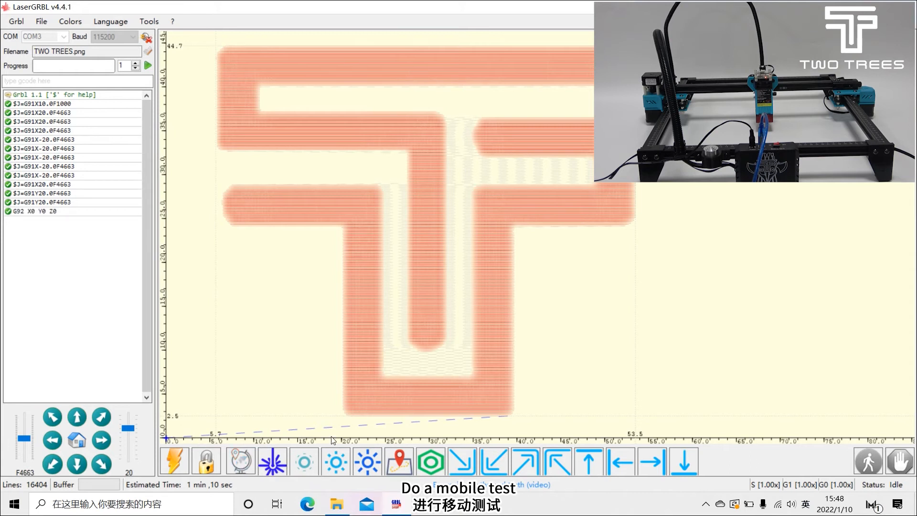